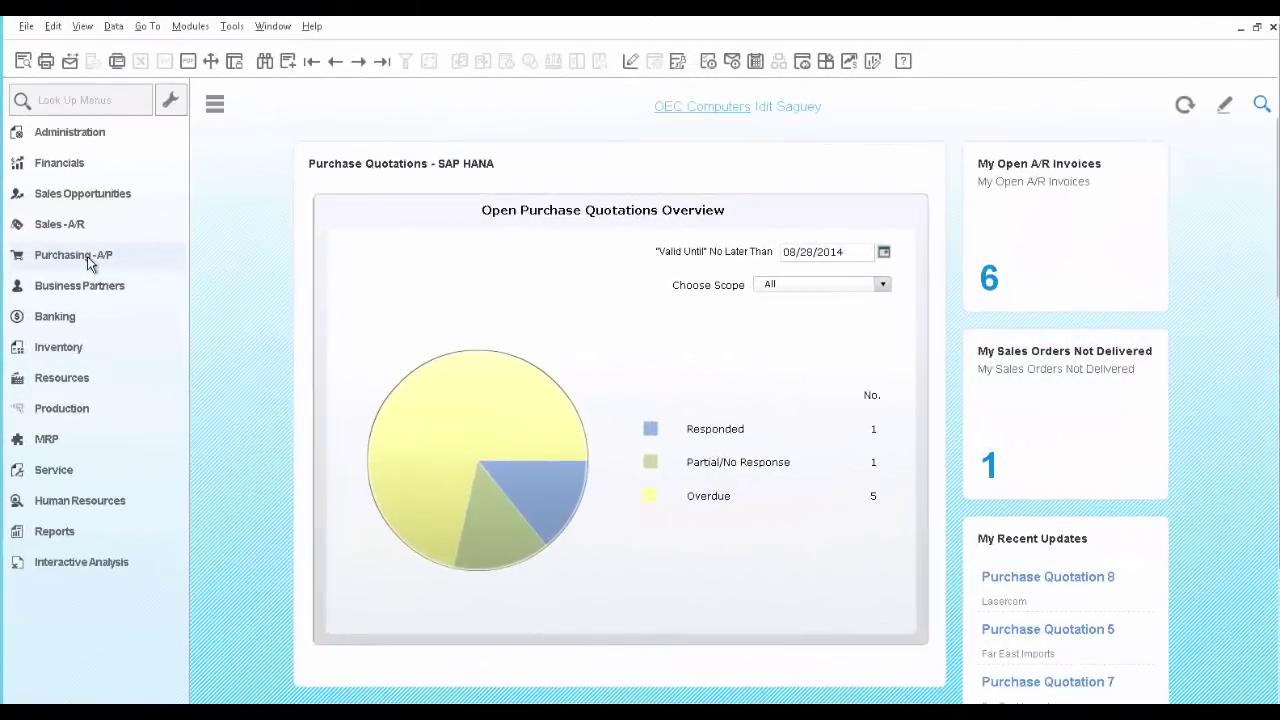
# Open the latest purchase blanket agreement, J.B Printer Purchase 2012, and view its four item lines
pyautogui.click(87, 256)
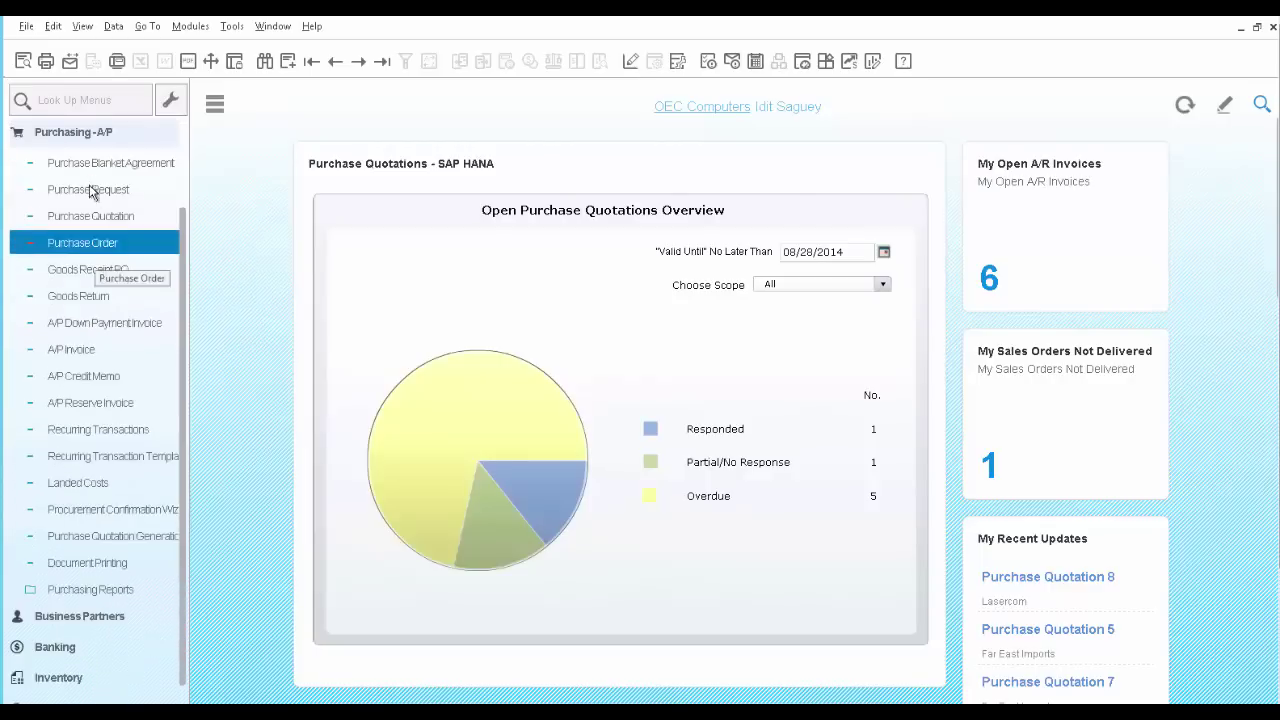
pyautogui.click(98, 165)
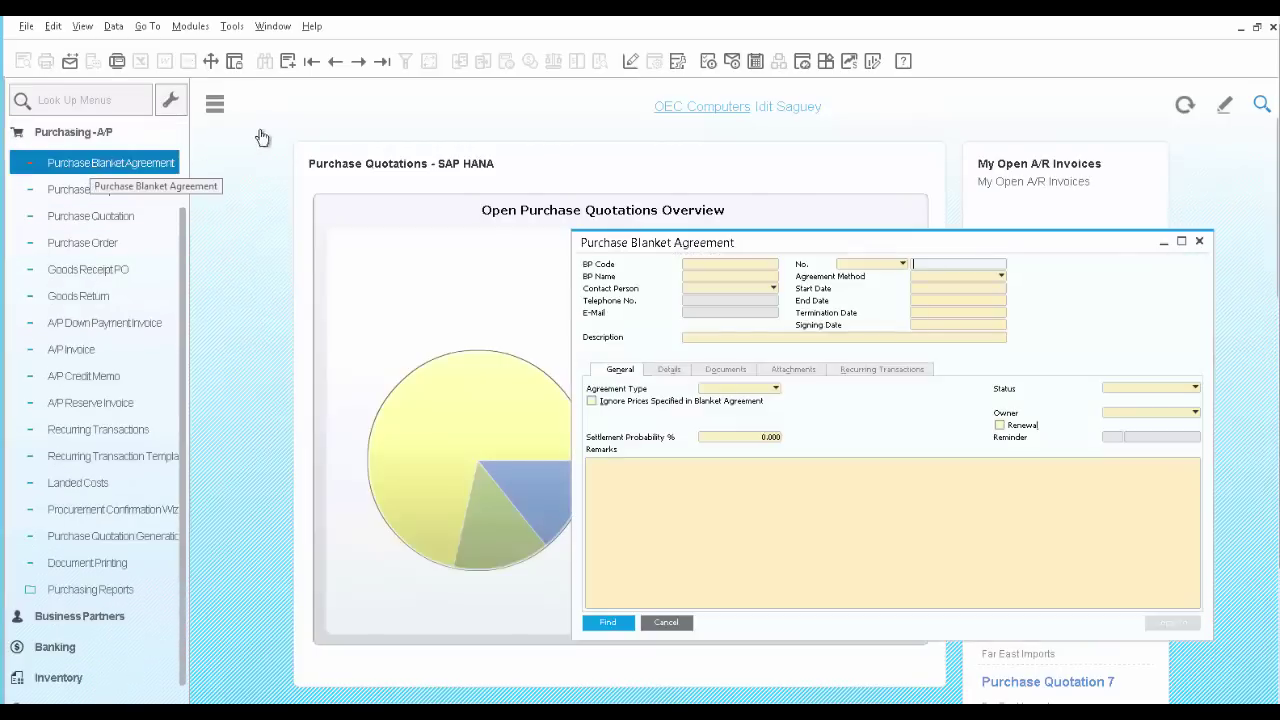
pyautogui.click(381, 61)
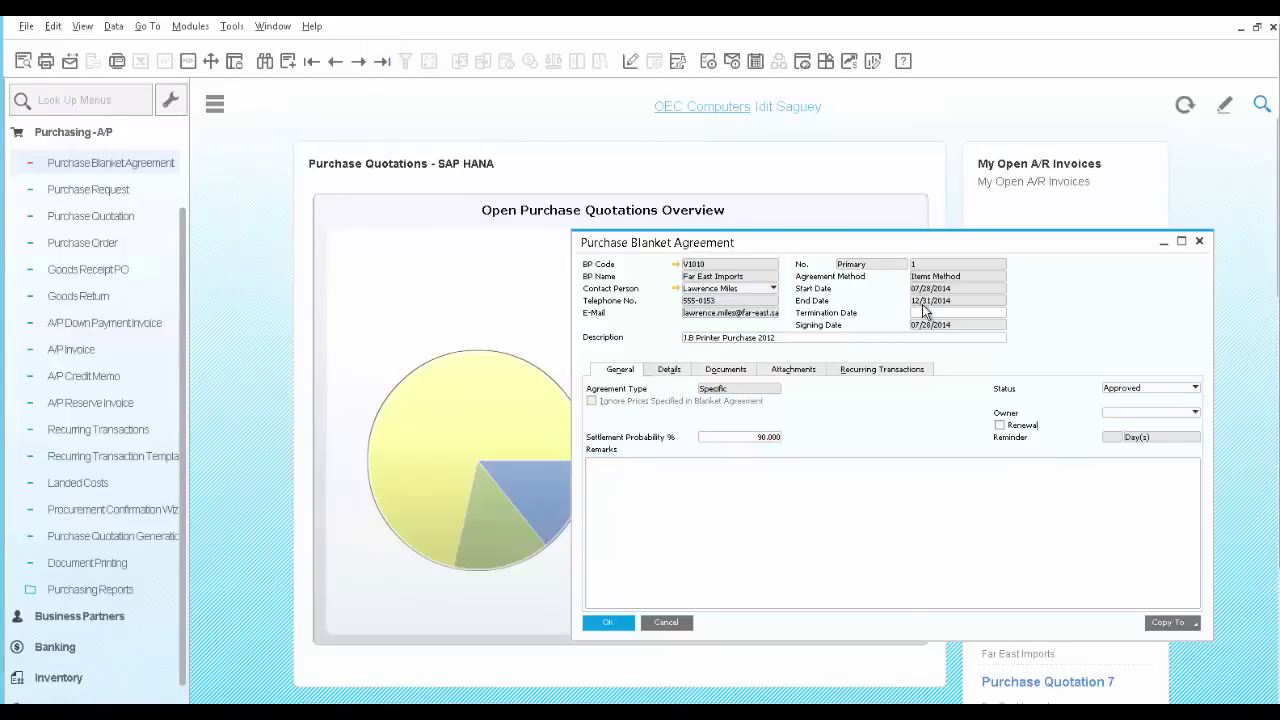
pyautogui.click(763, 341)
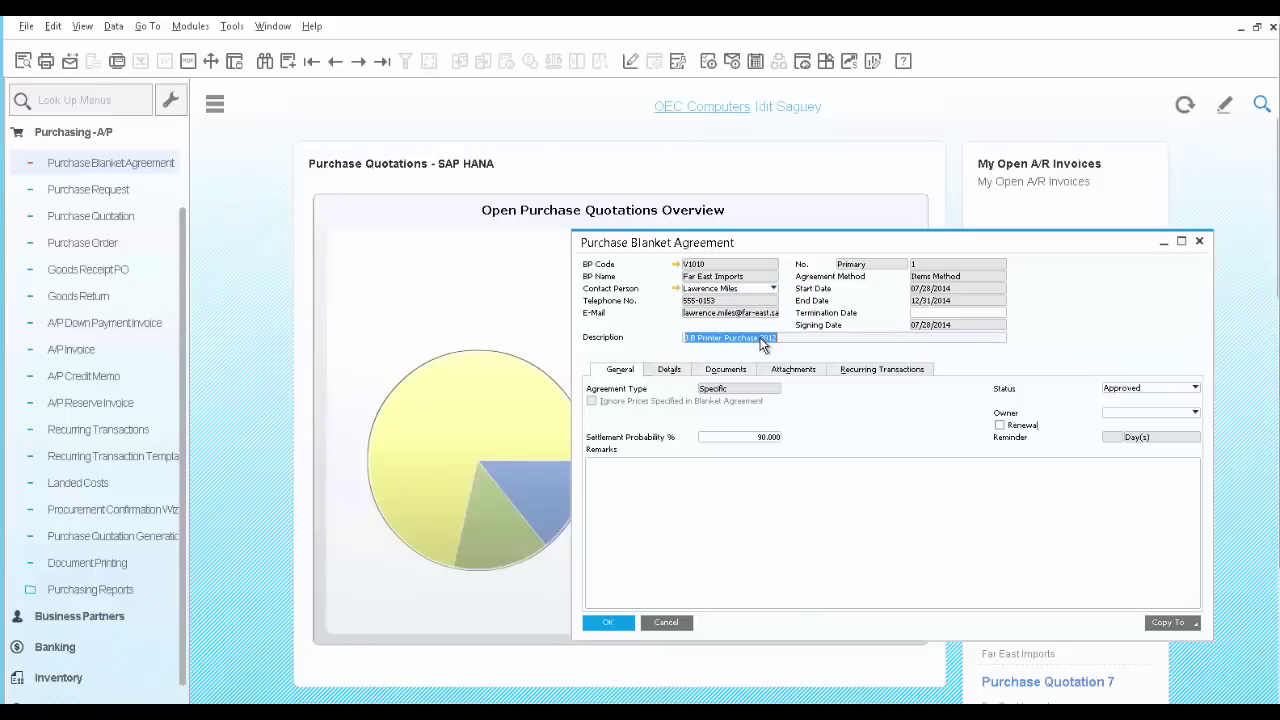
pyautogui.click(666, 370)
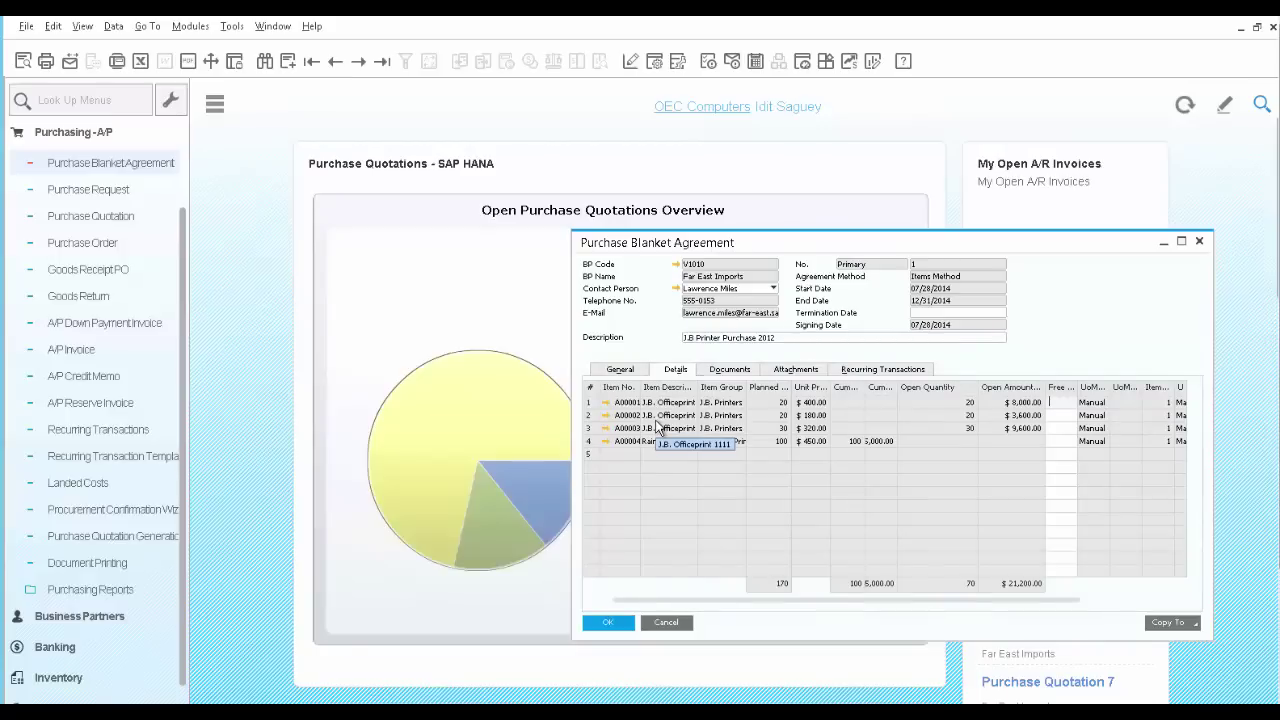
pyautogui.doubleClick(592, 430)
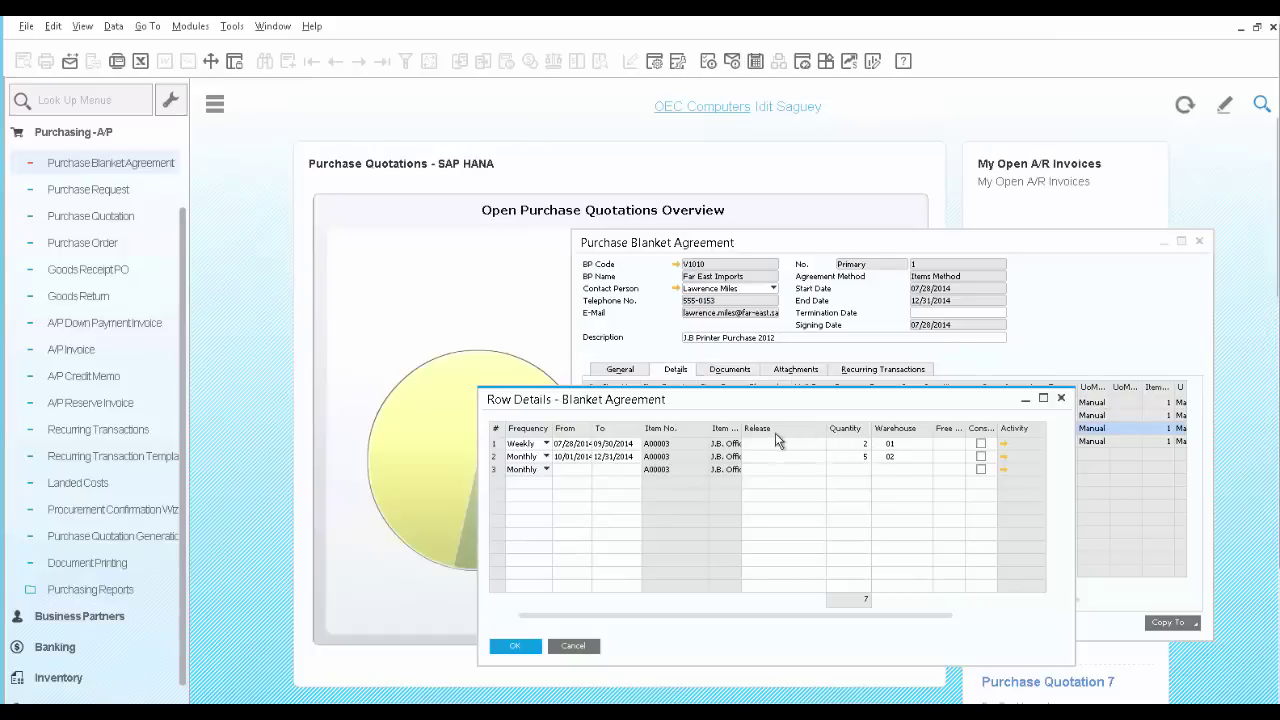
pyautogui.click(519, 644)
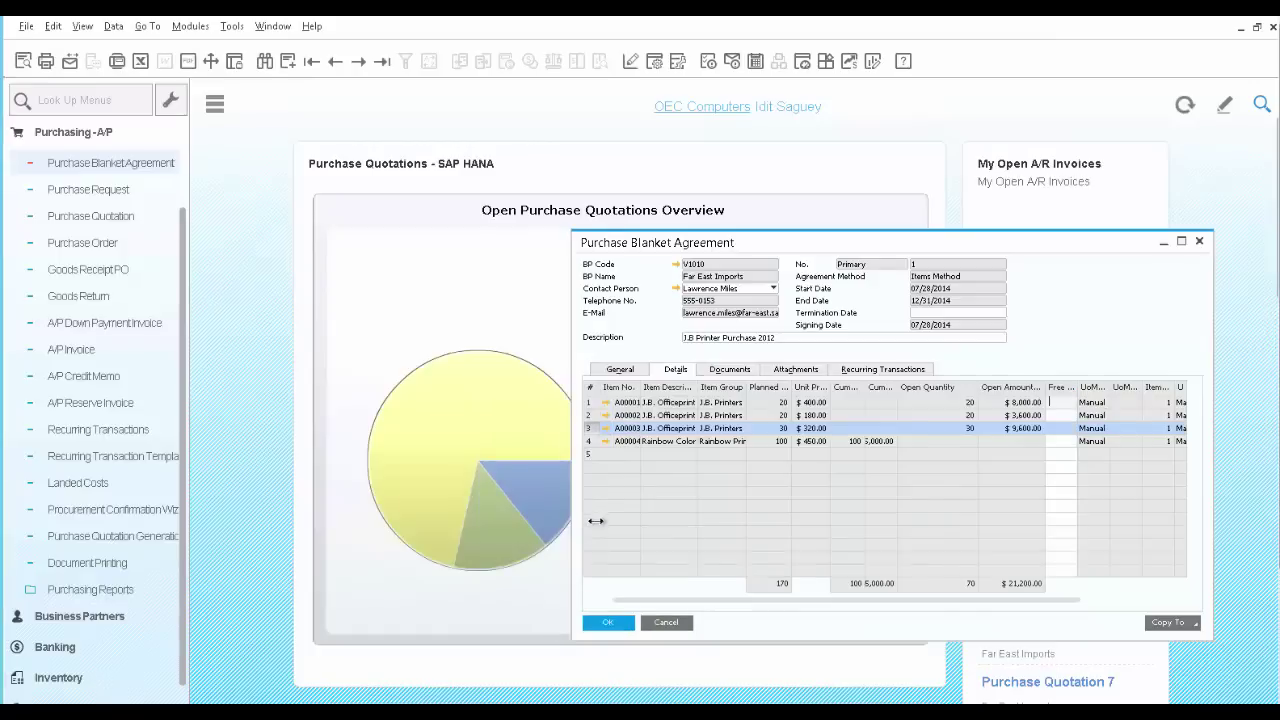
pyautogui.click(589, 441)
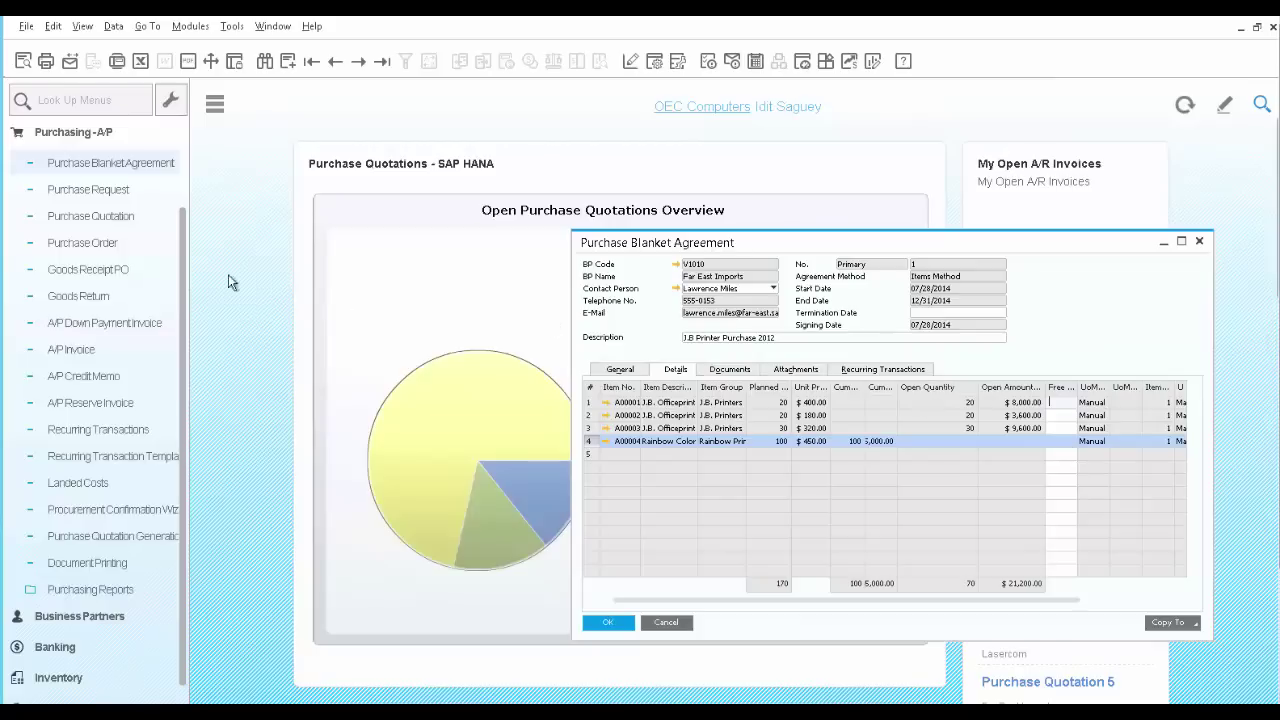
# Start a new purchase order for vendor Far East Imports (V1010)
pyautogui.click(100, 248)
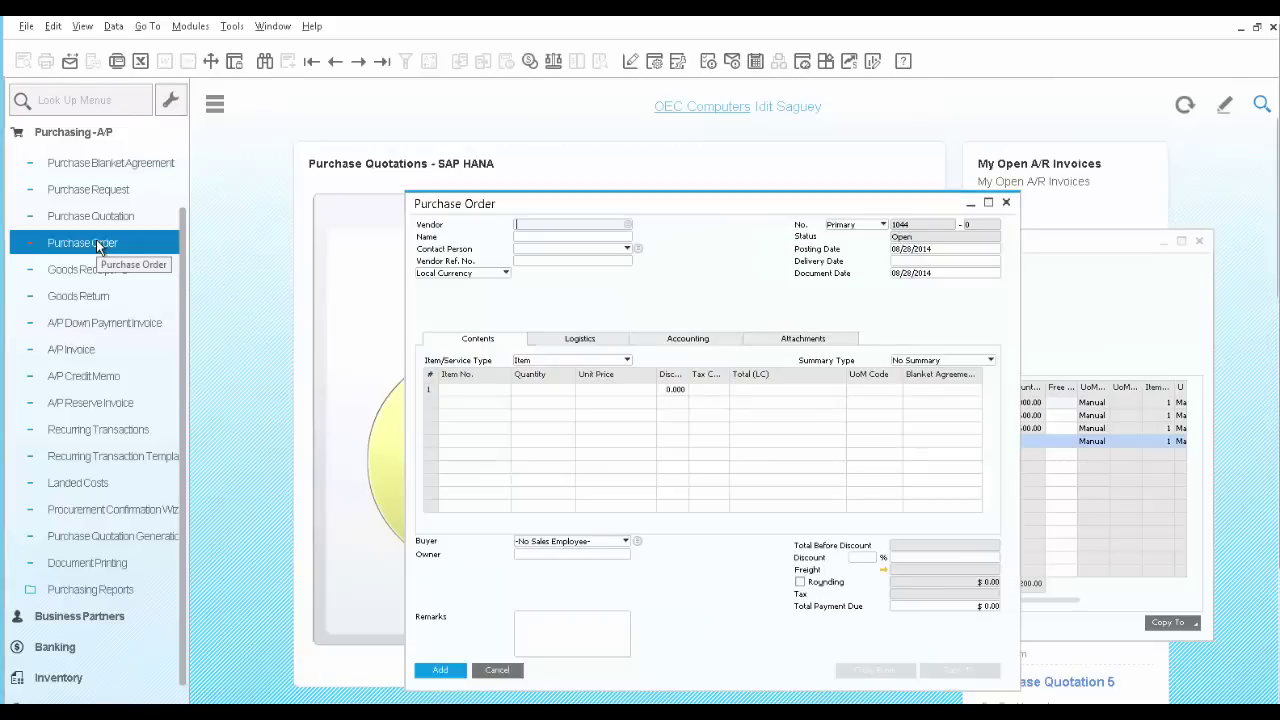
pyautogui.click(629, 225)
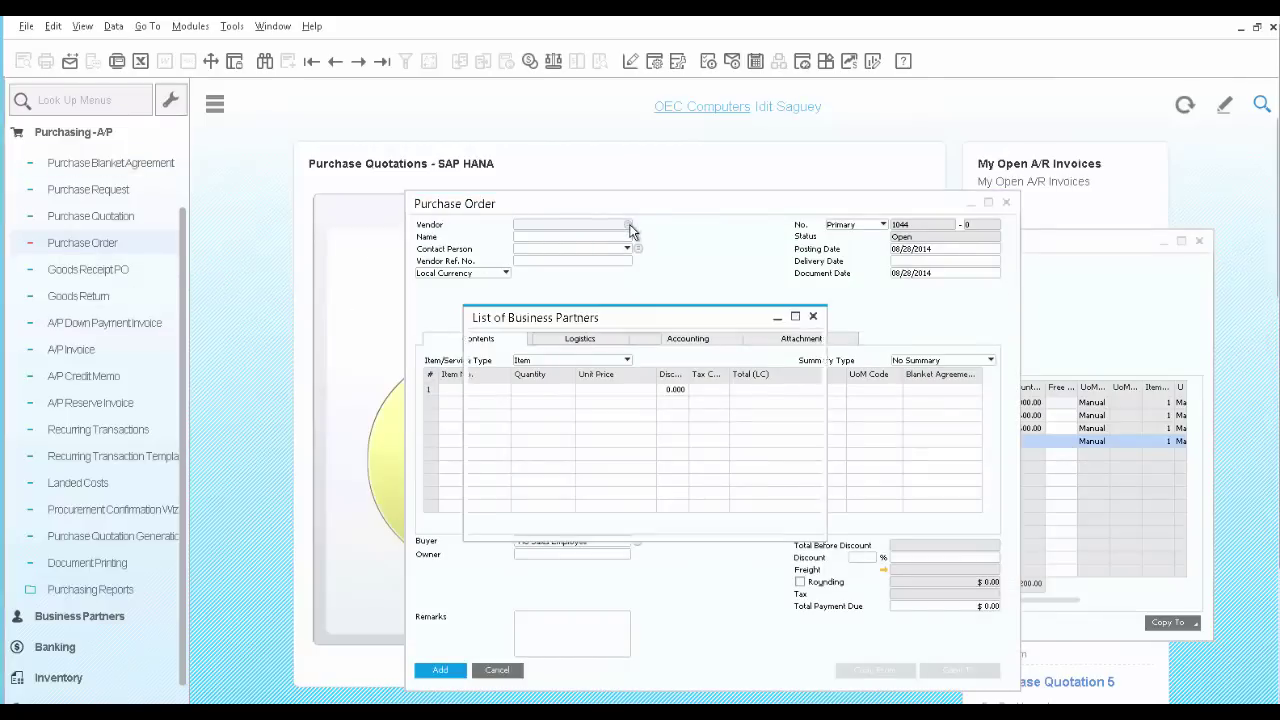
pyautogui.click(600, 387)
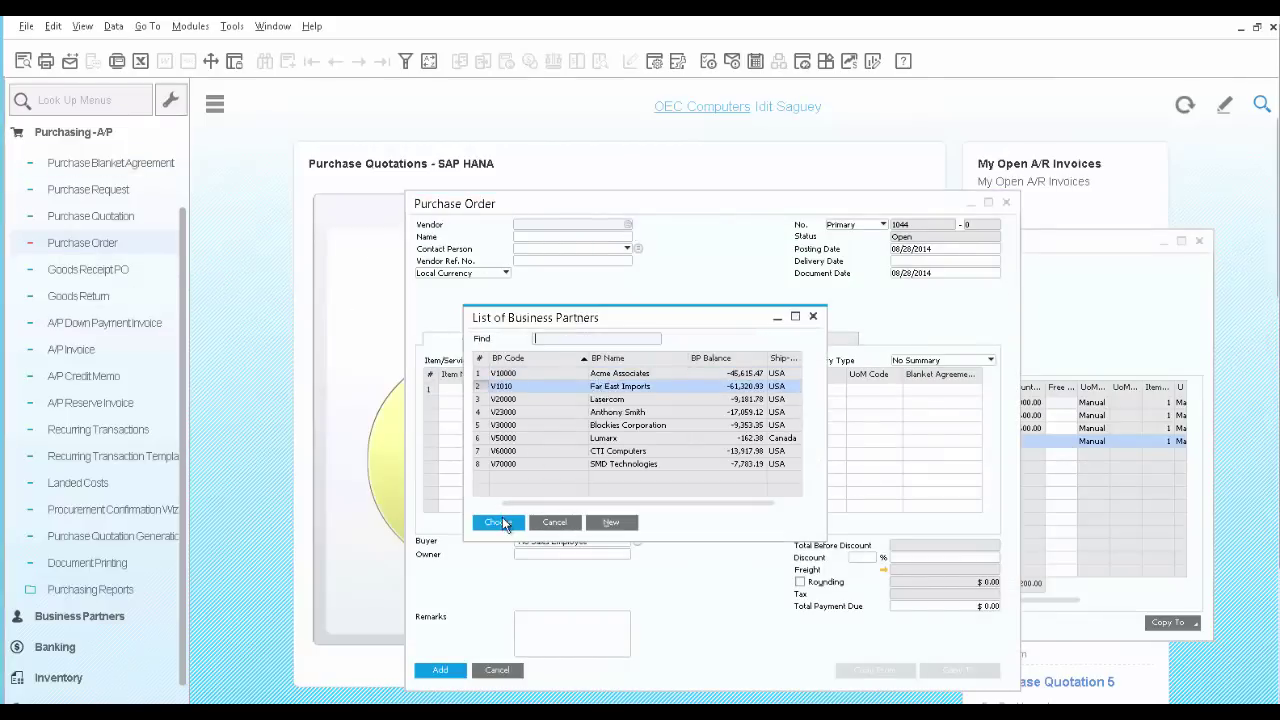
pyautogui.click(502, 523)
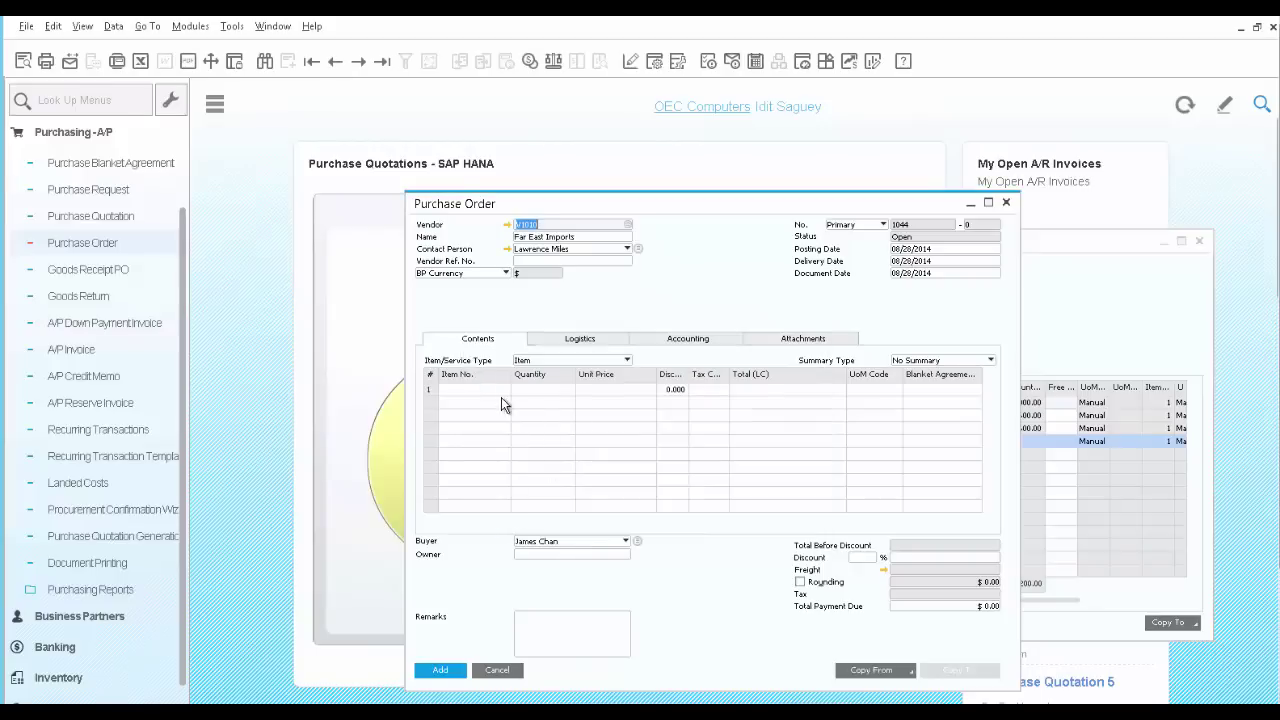
# Add item A00001 linked to blanket agreement 1, save, and reopen purchase order 1044
pyautogui.click(503, 394)
pyautogui.click(504, 393)
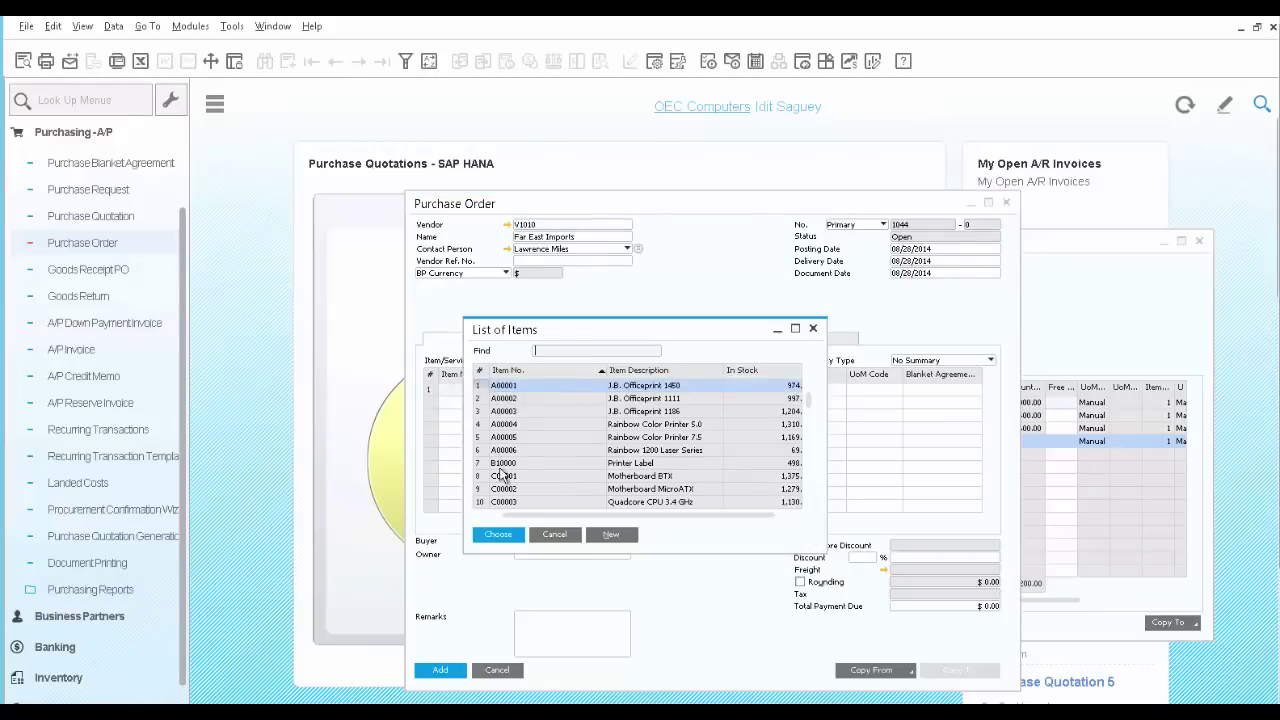
pyautogui.click(503, 535)
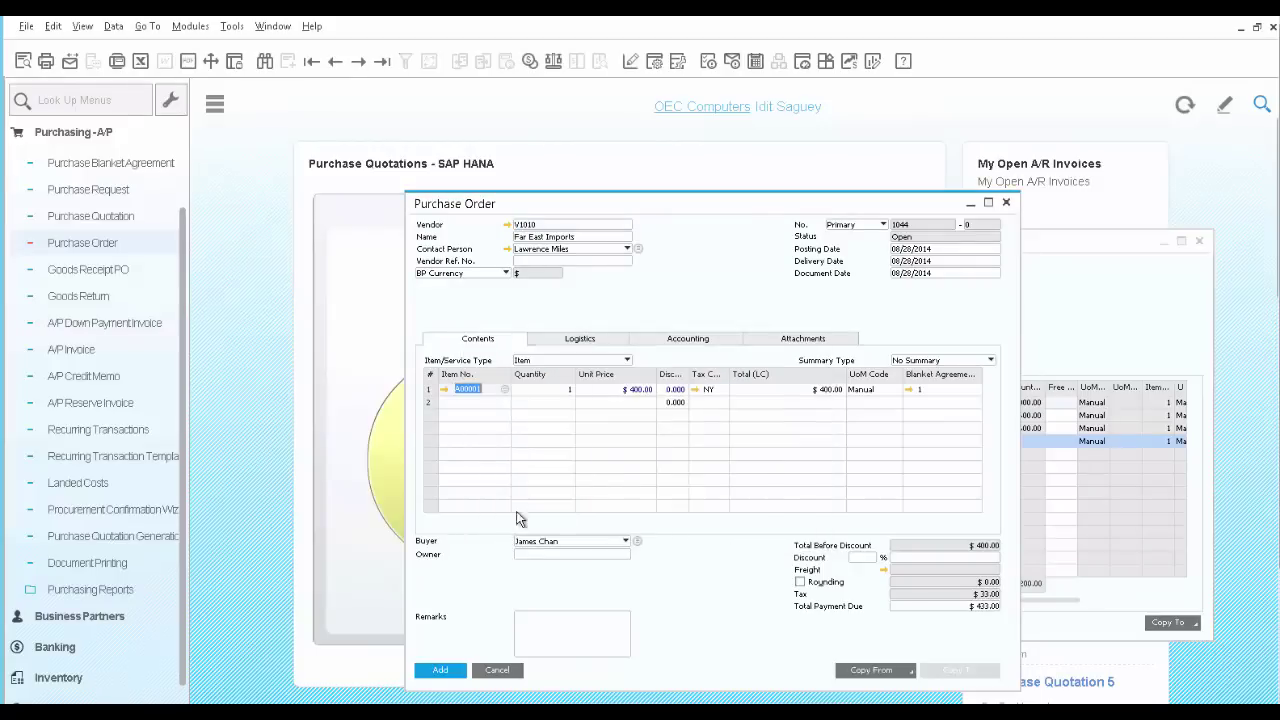
pyautogui.click(908, 391)
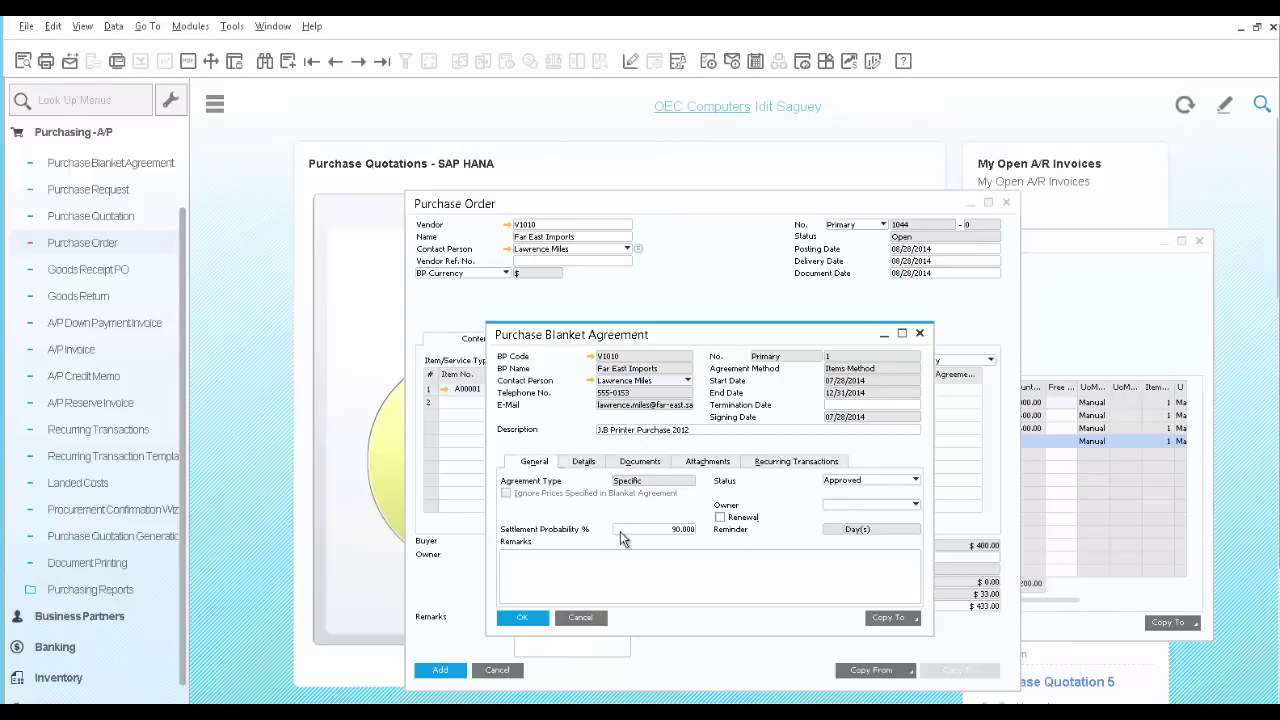
pyautogui.click(580, 617)
pyautogui.click(443, 670)
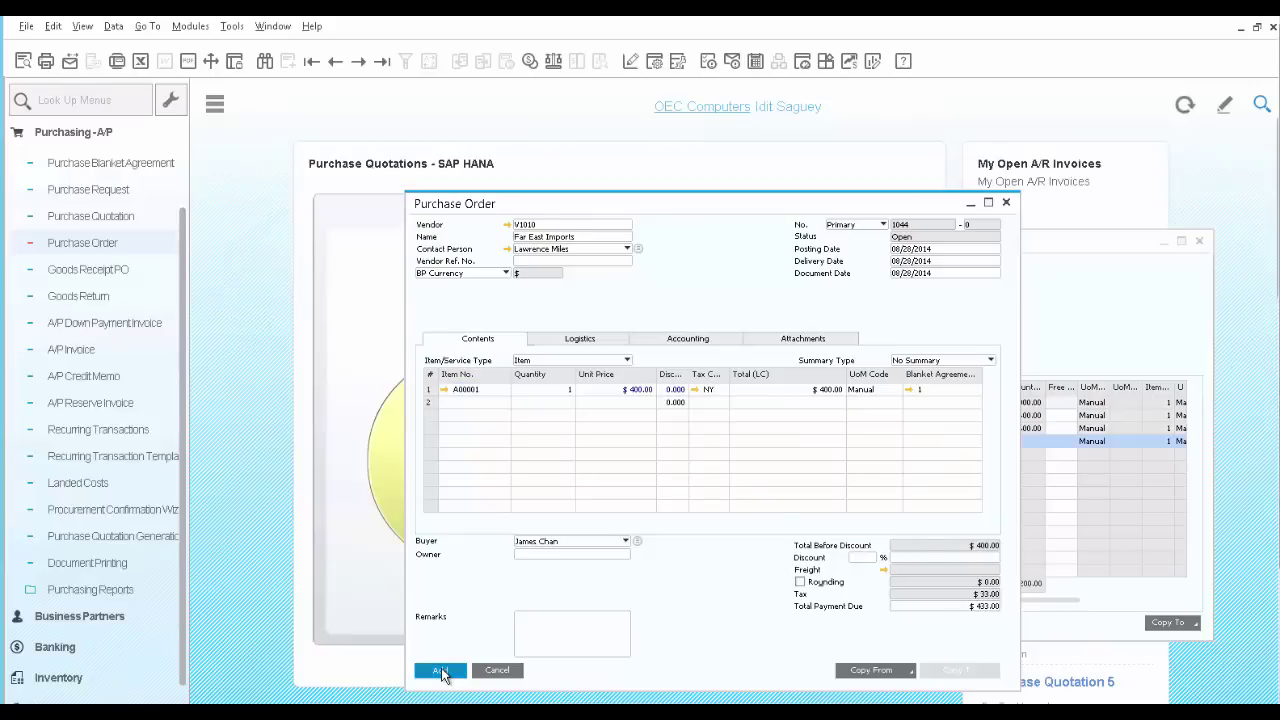
pyautogui.click(381, 61)
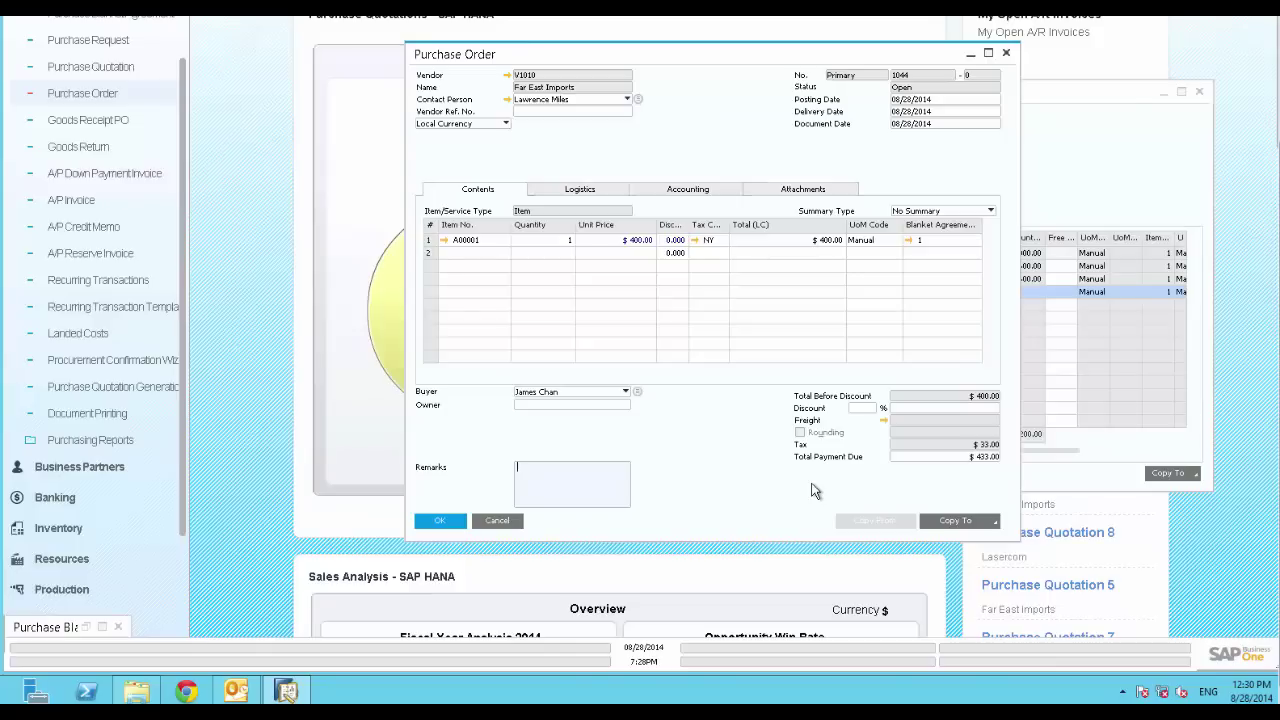
# Copy purchase order 1044 to a goods receipt PO and add it as receipt 940
pyautogui.click(992, 521)
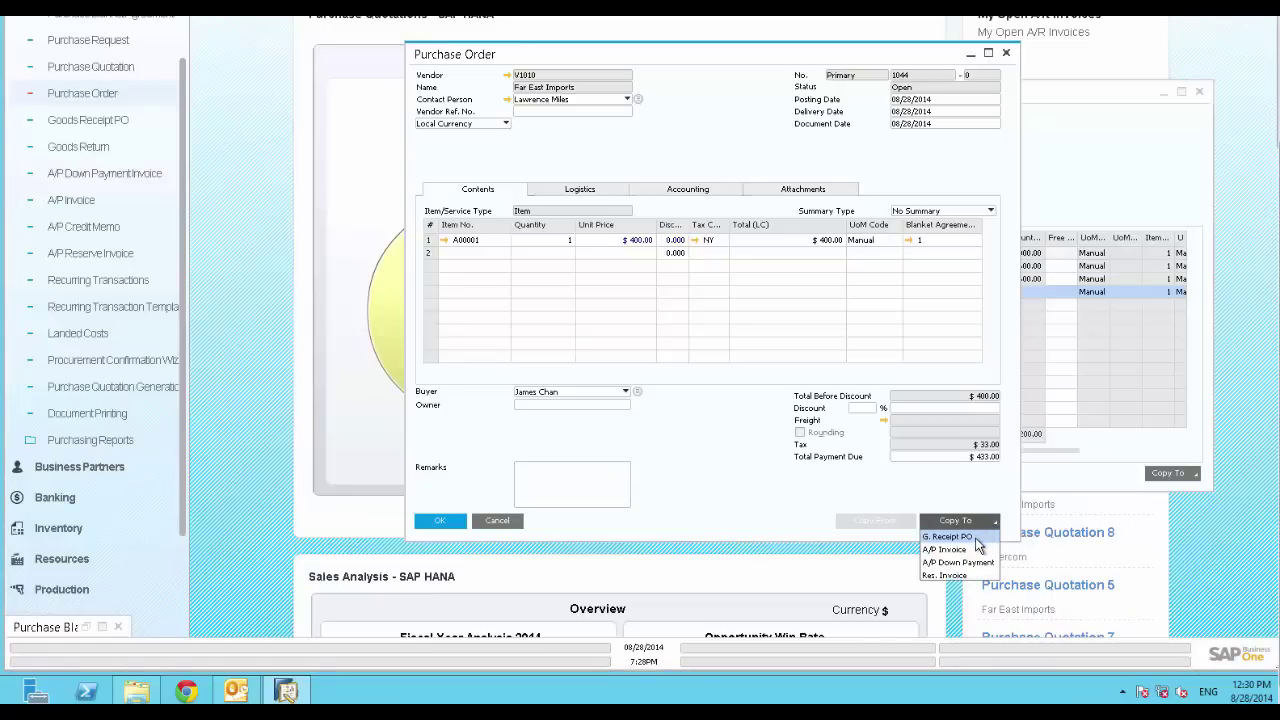
pyautogui.click(976, 539)
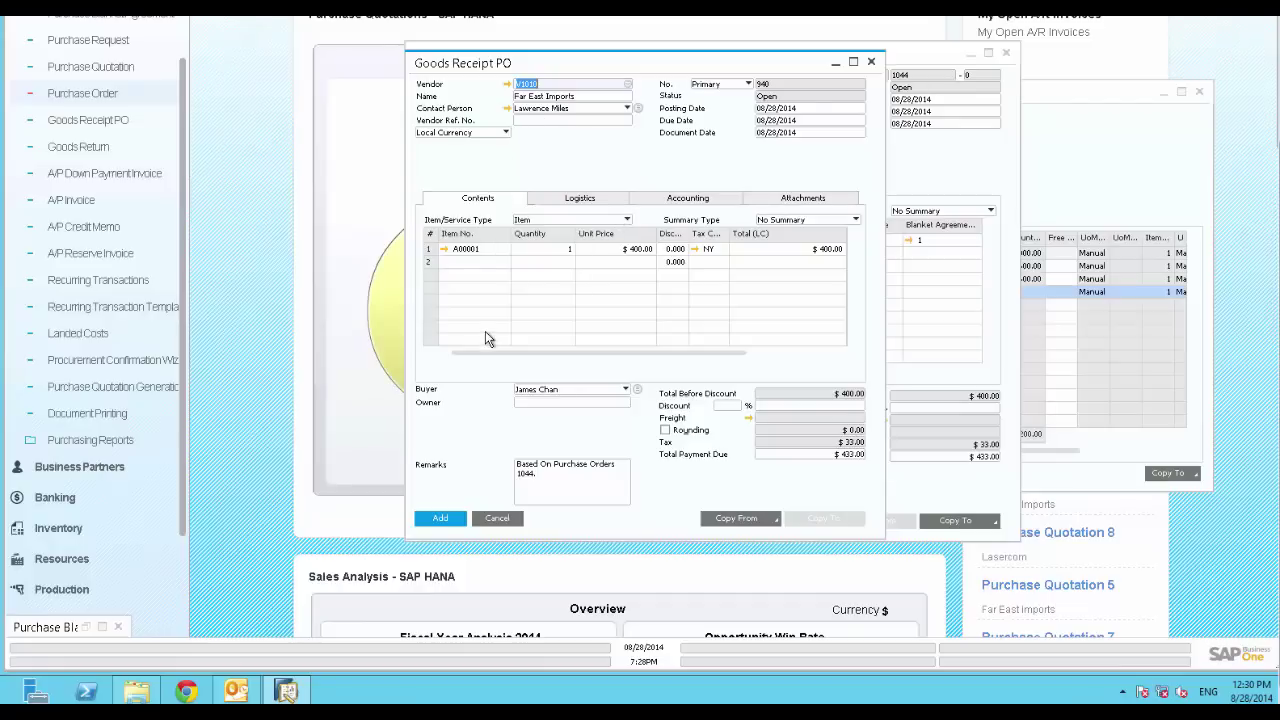
pyautogui.click(438, 518)
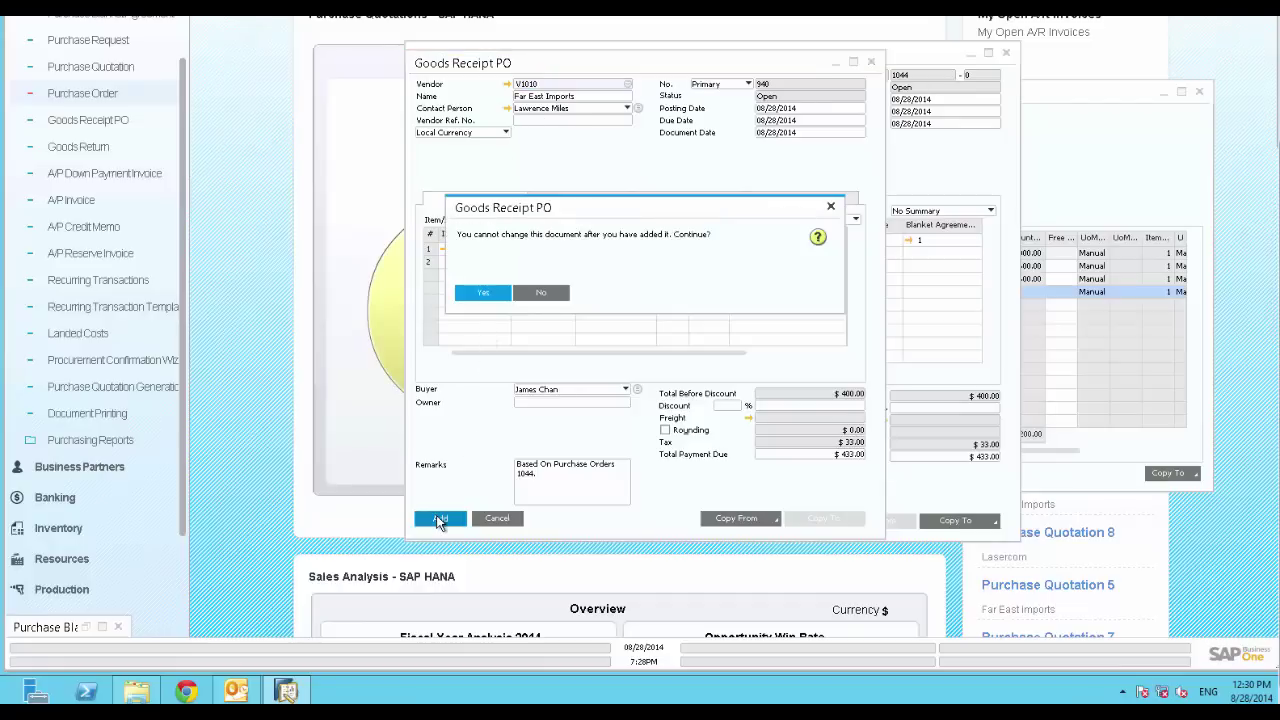
pyautogui.click(485, 292)
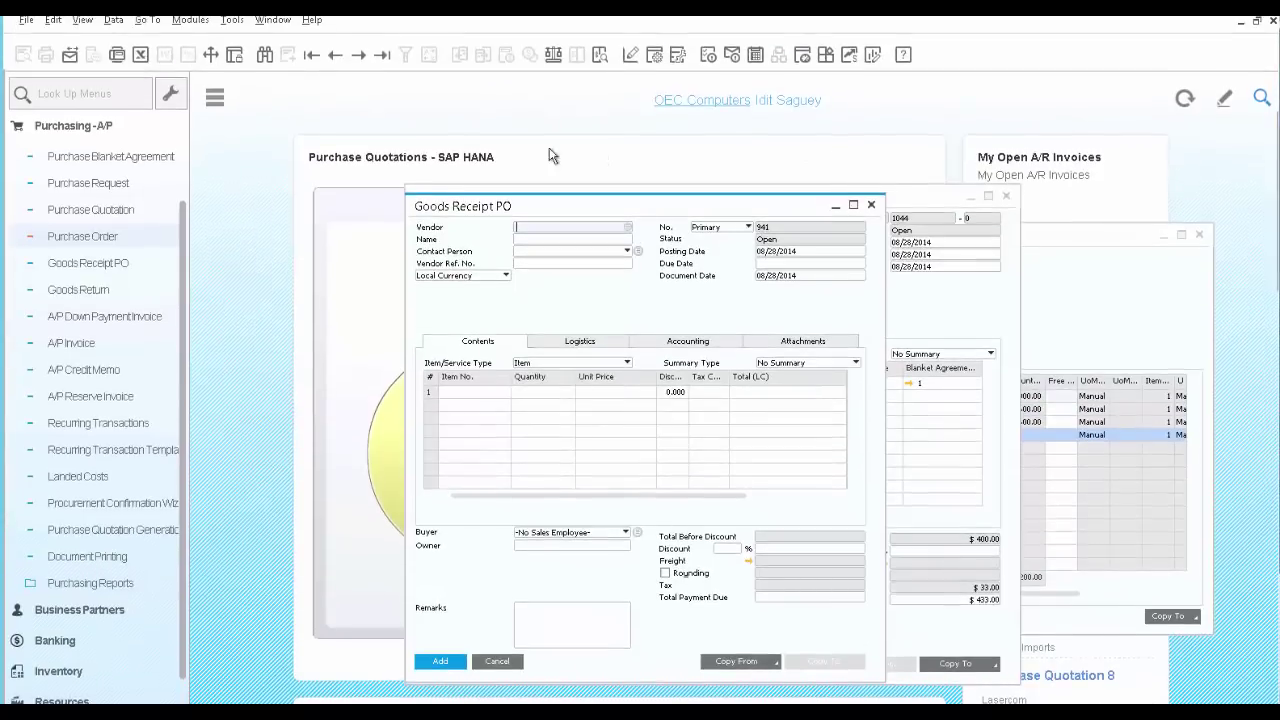
# Copy goods receipt PO 940 to an A/P invoice and add it as invoice 418 for $433.00
pyautogui.click(381, 57)
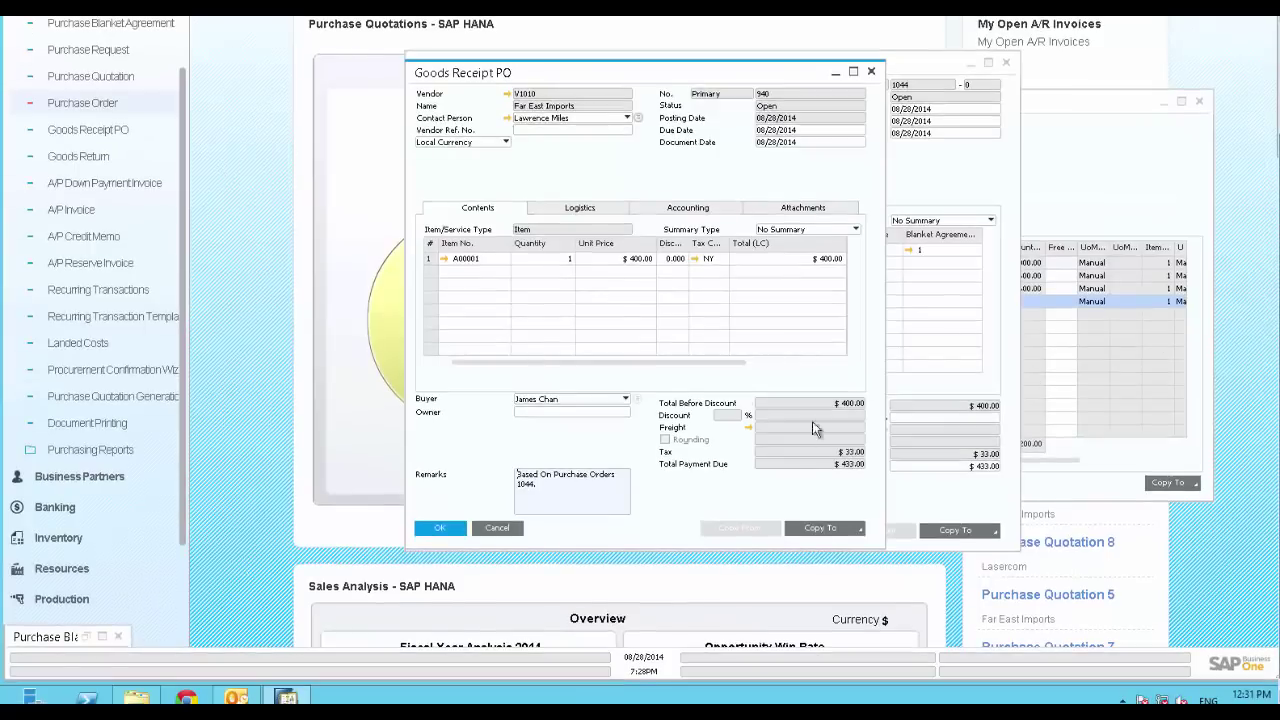
pyautogui.click(856, 523)
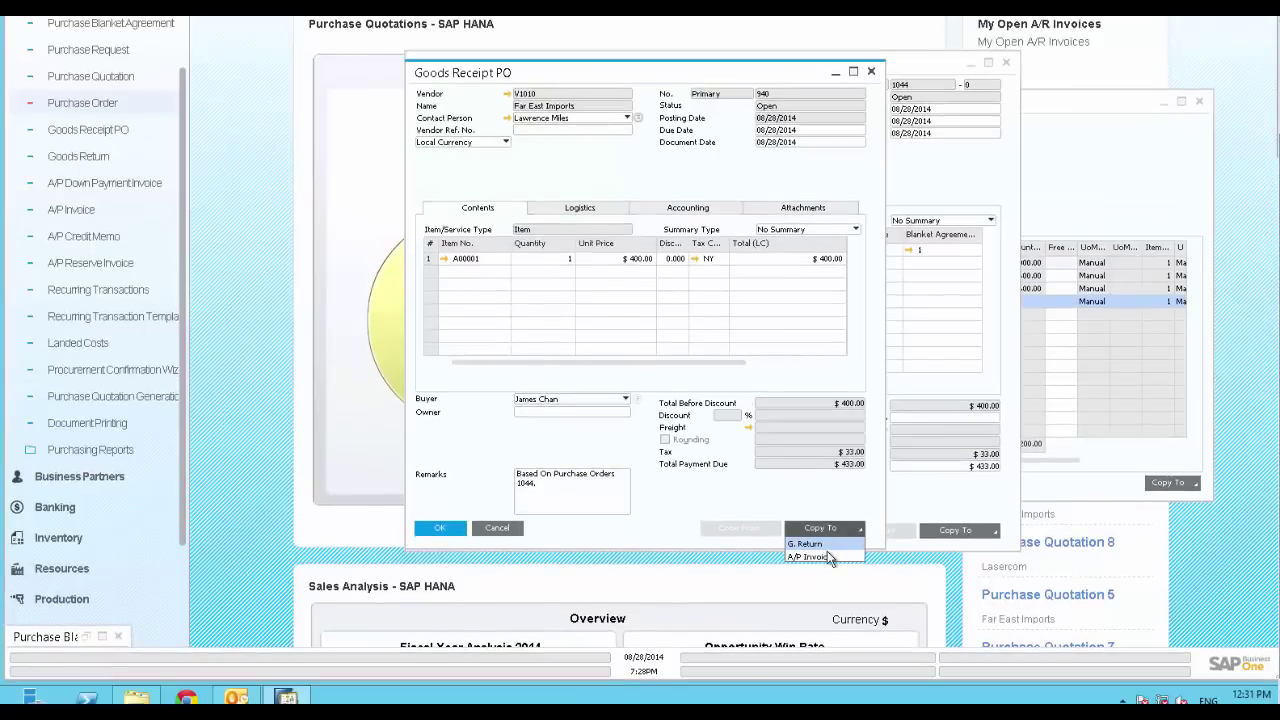
pyautogui.click(827, 556)
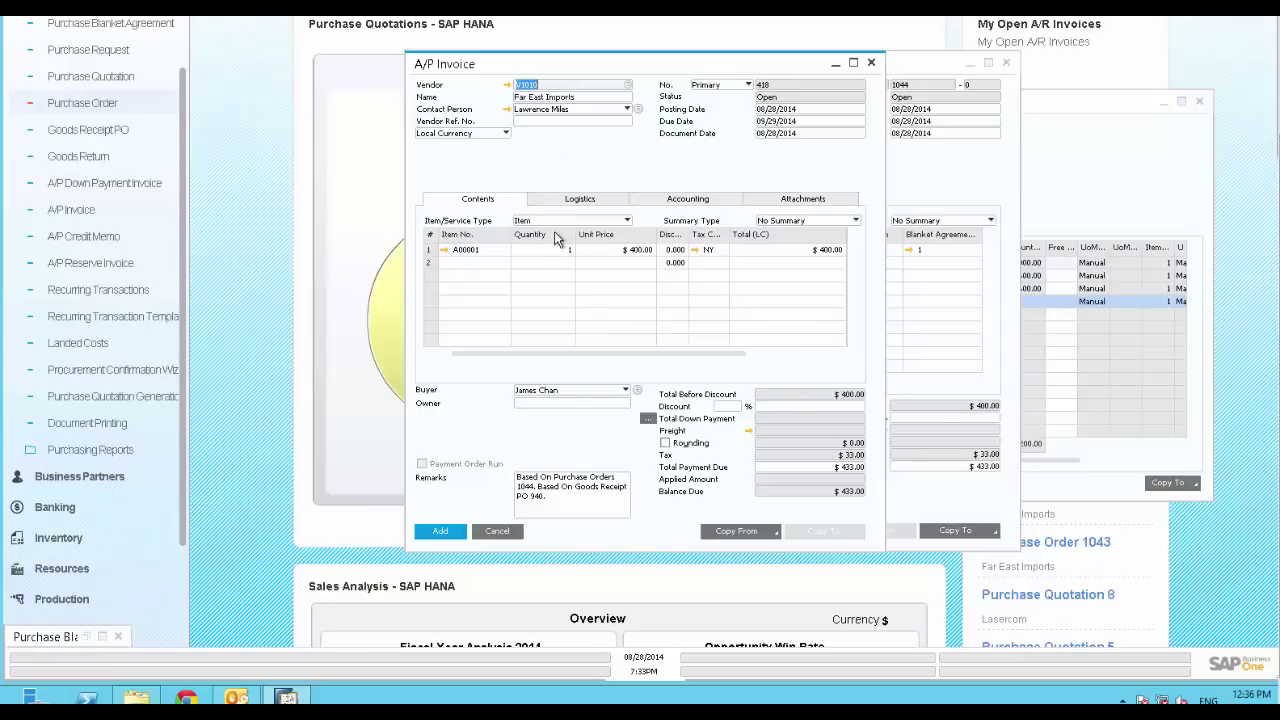
pyautogui.click(442, 533)
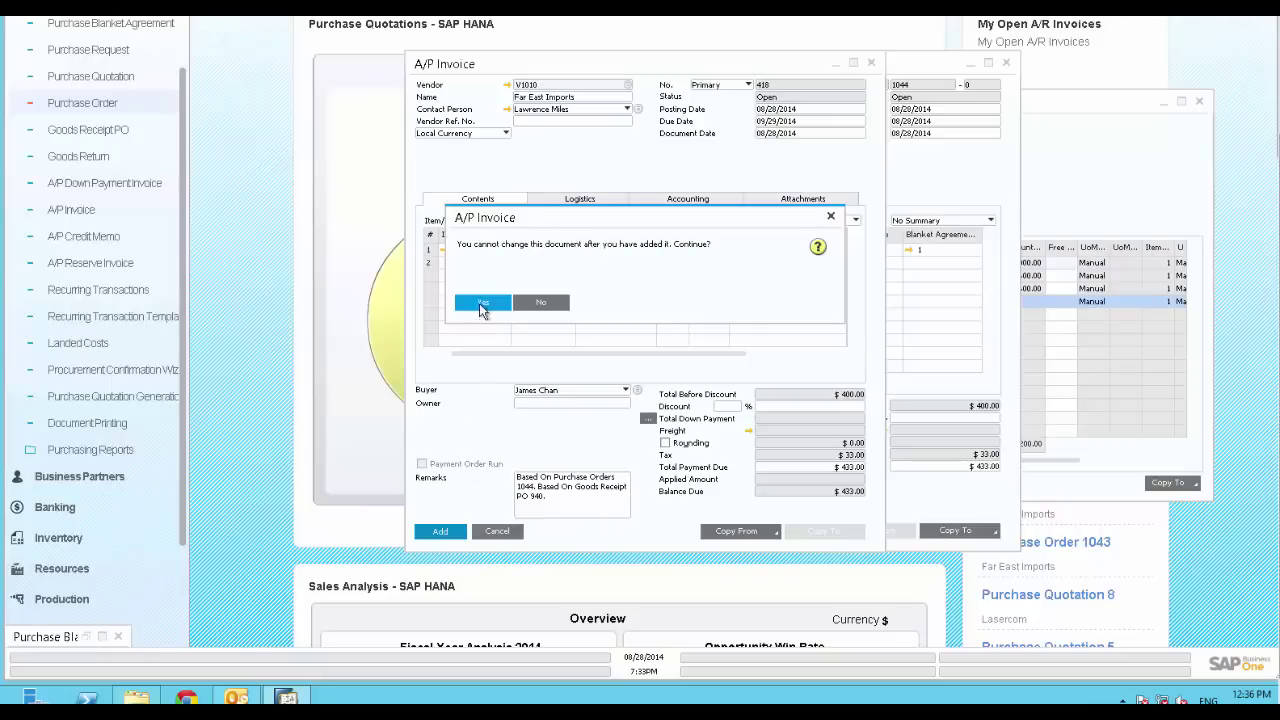
pyautogui.click(482, 305)
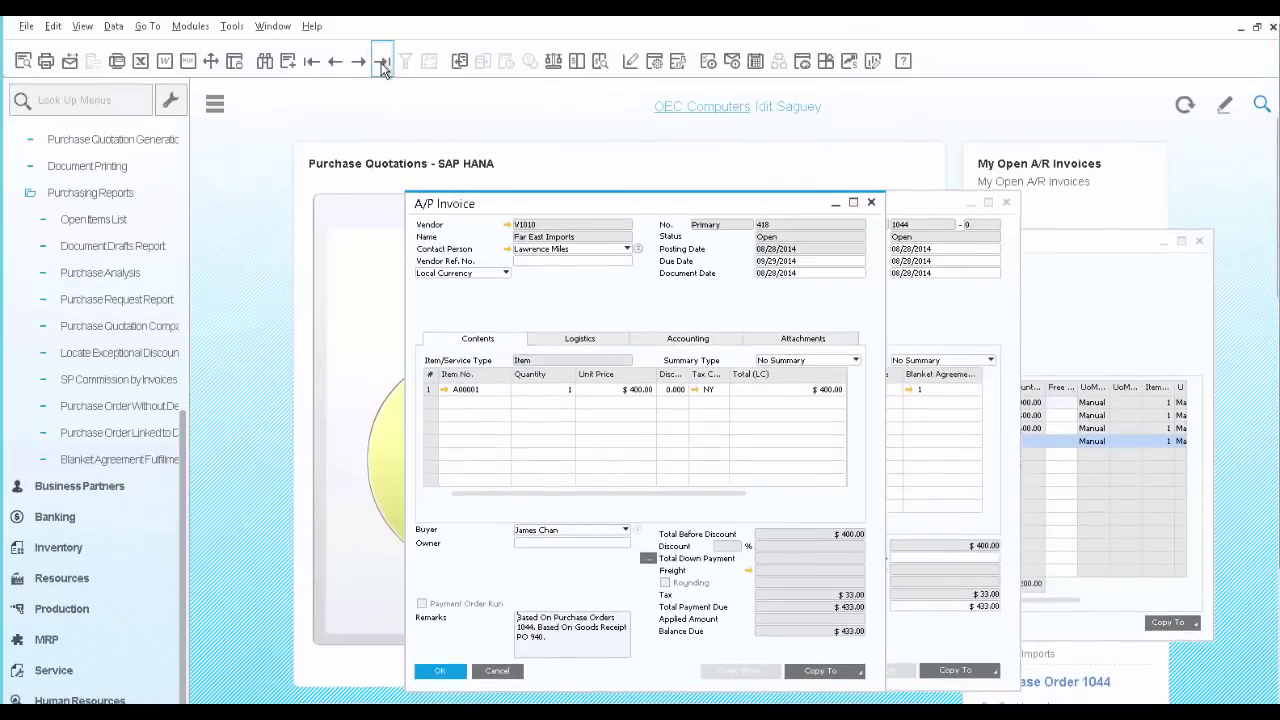
# Show A/P invoice 418's relationship map and inspect purchase order 1044 from it
pyautogui.rightClick(577, 300)
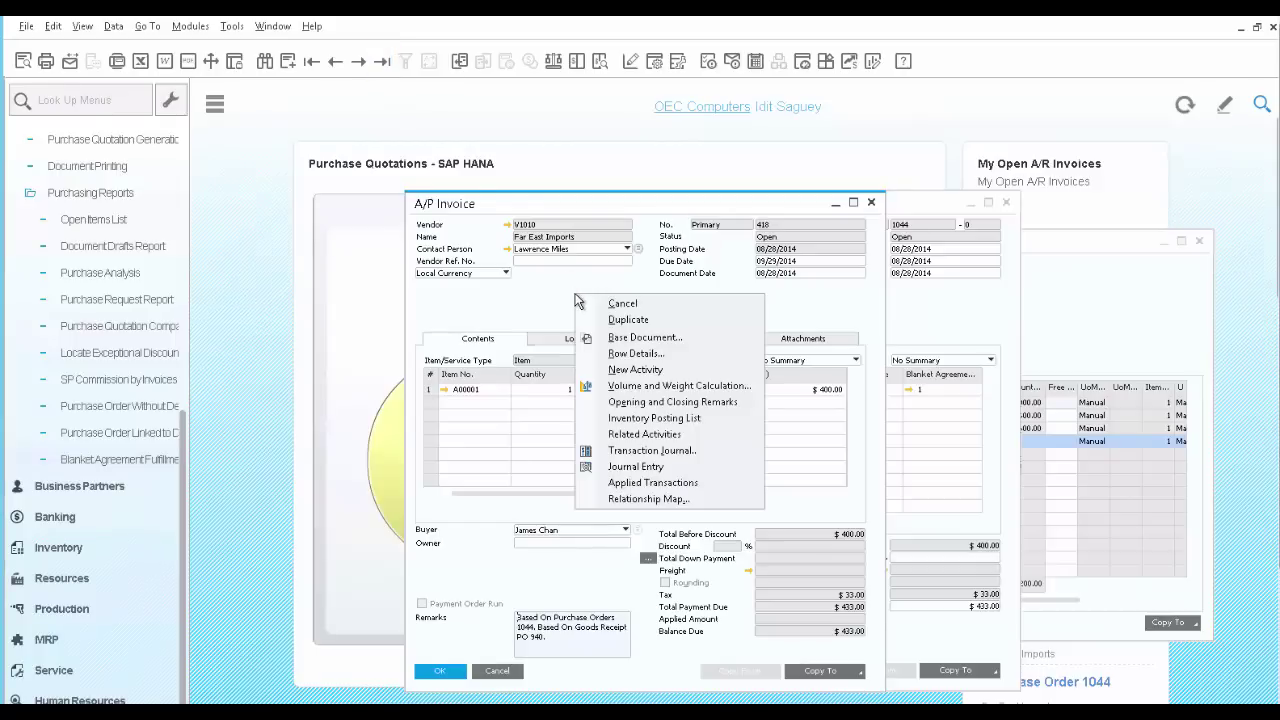
pyautogui.click(642, 500)
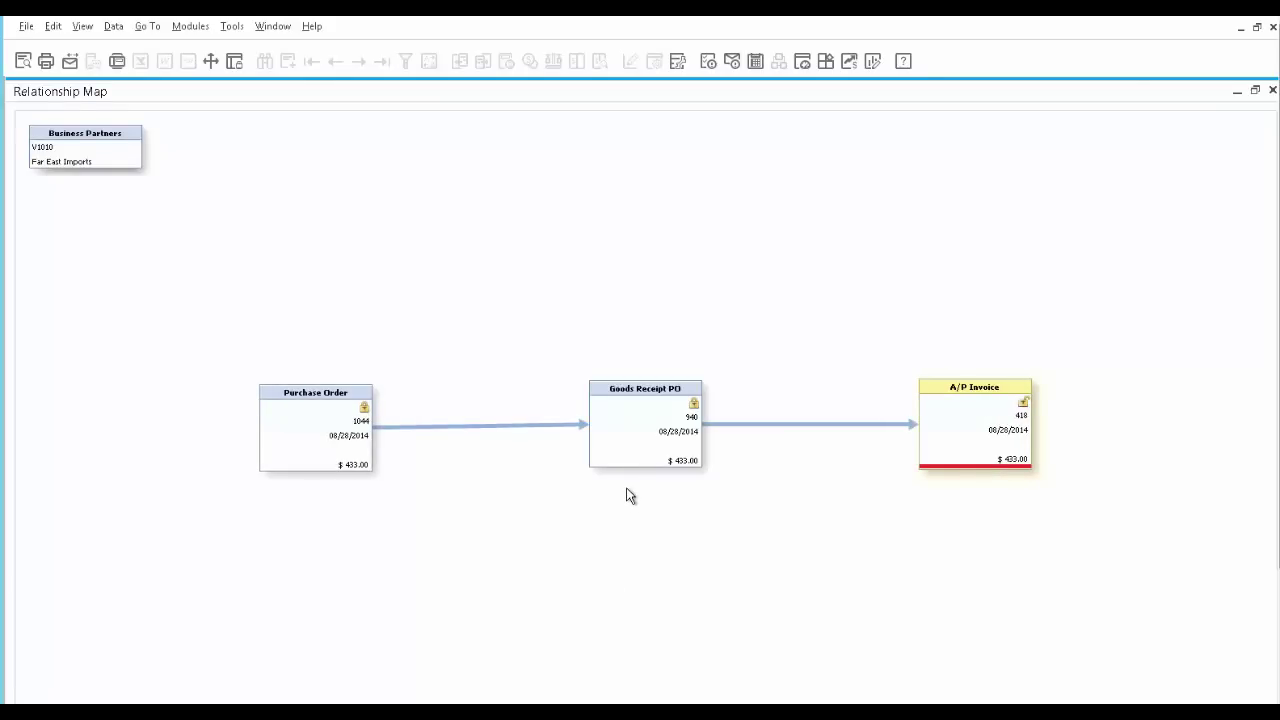
pyautogui.doubleClick(328, 438)
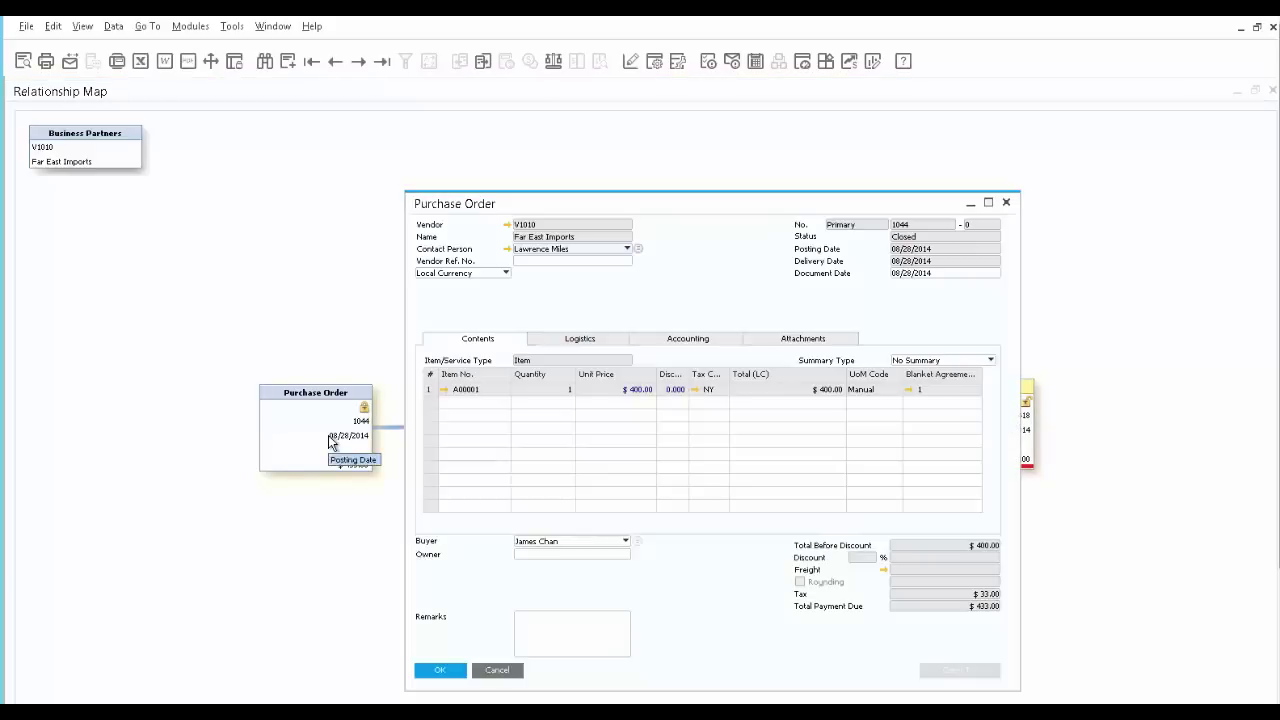
pyautogui.click(1005, 204)
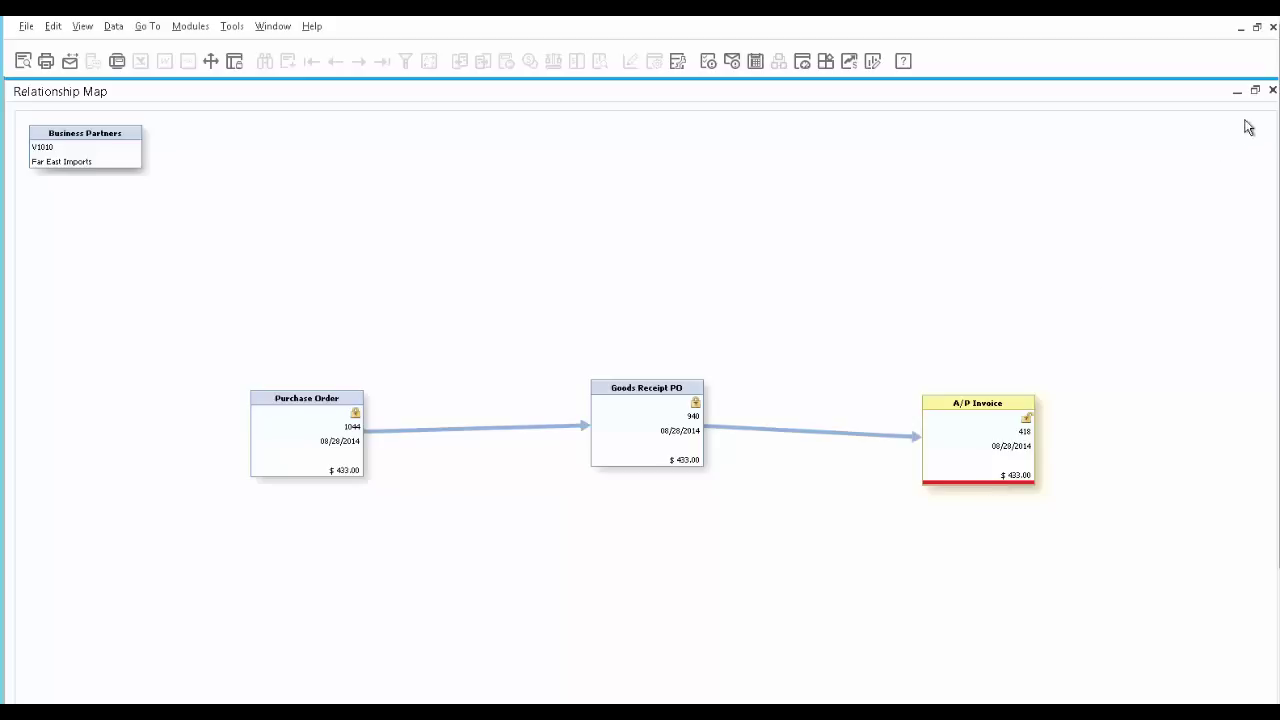
# Close the relationship map and run the Blanket Agreement Fulfillment report with default criteria
pyautogui.click(1273, 92)
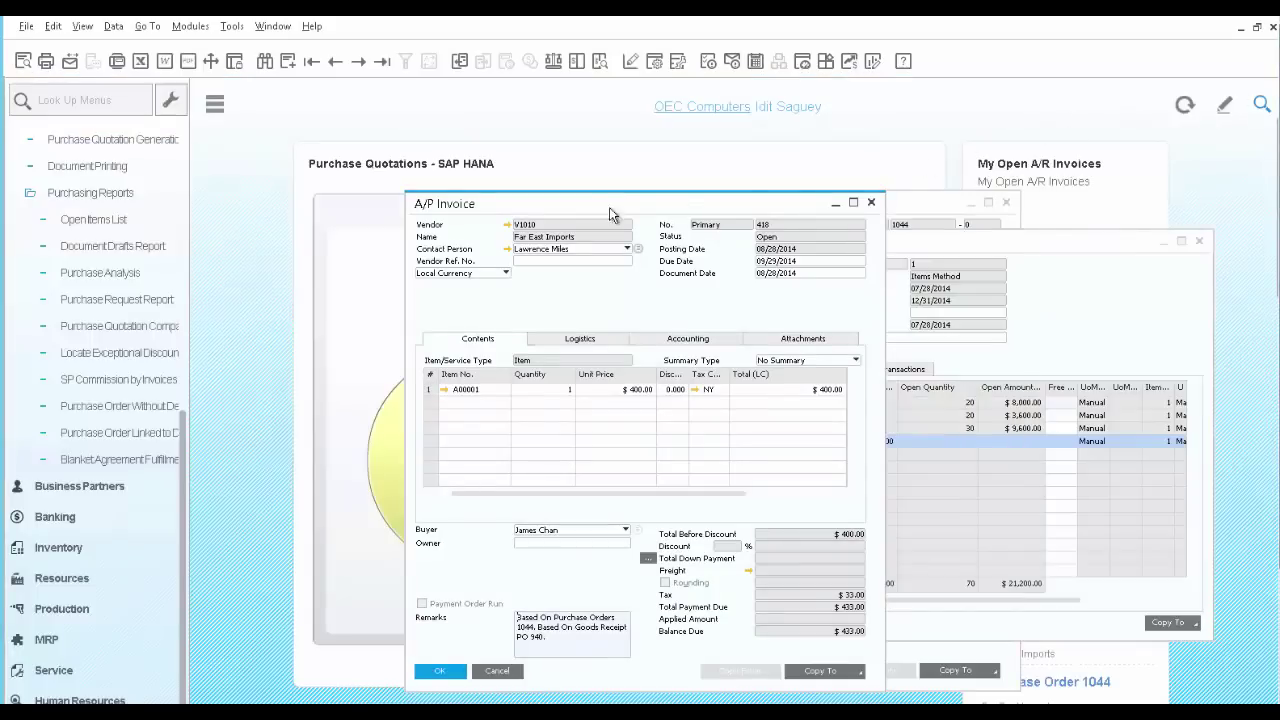
pyautogui.click(88, 462)
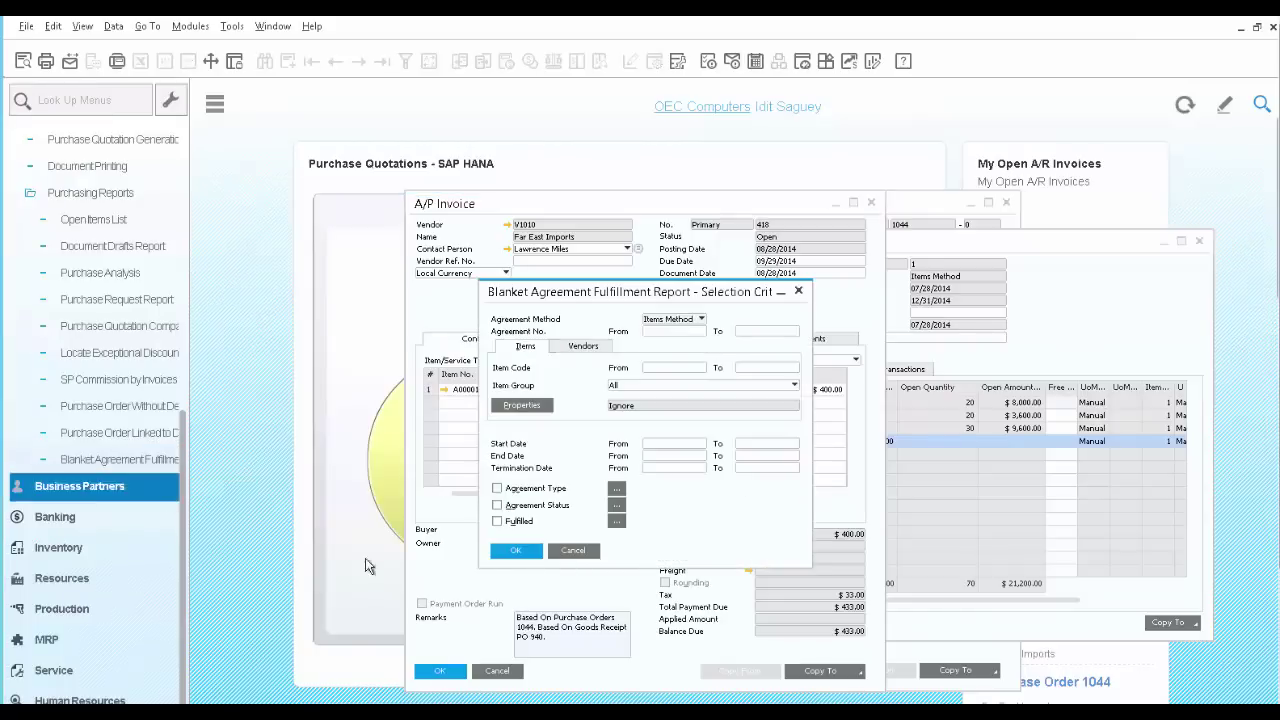
pyautogui.click(510, 551)
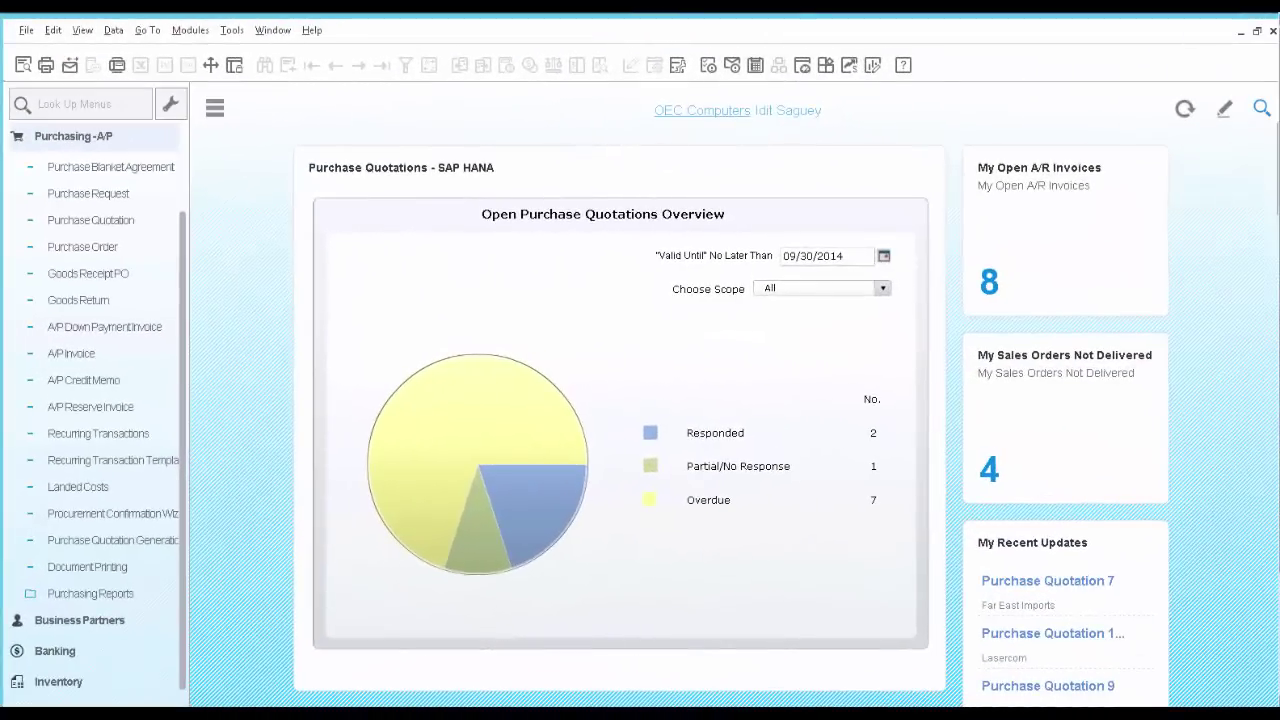
# Open the latest purchase request, number 10, for one New Monitor (M00001)
pyautogui.click(85, 194)
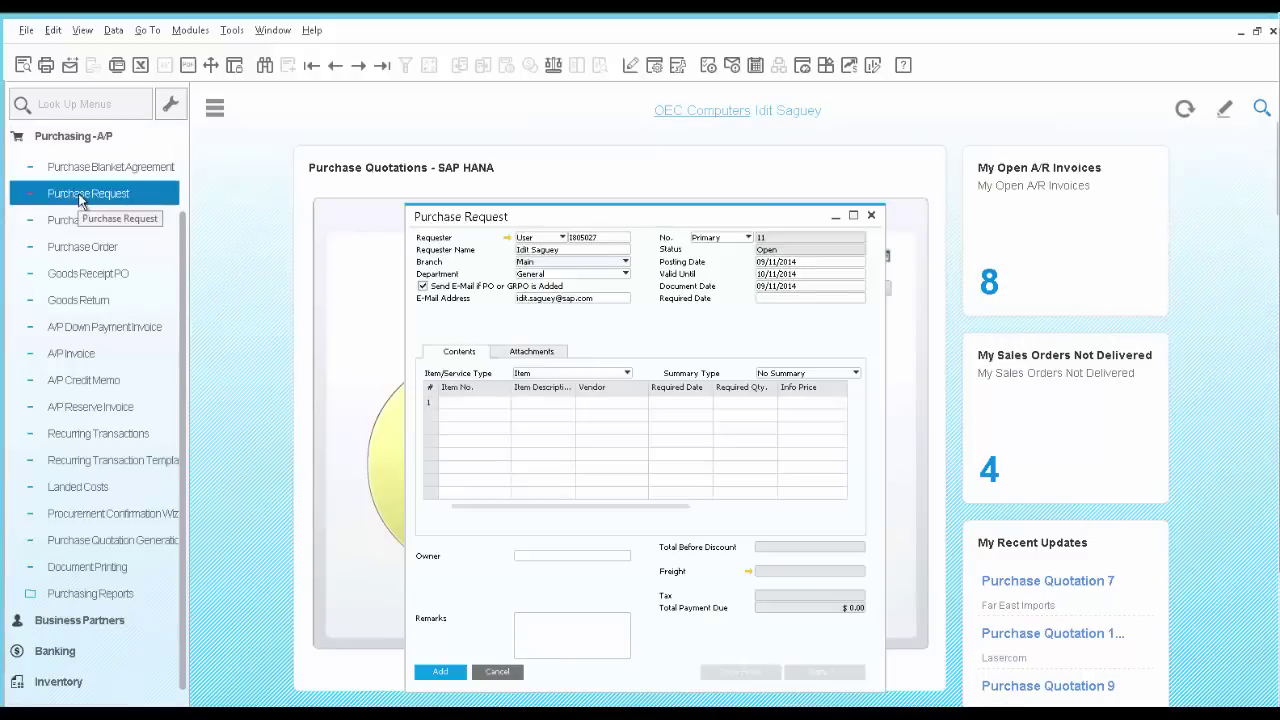
pyautogui.click(382, 66)
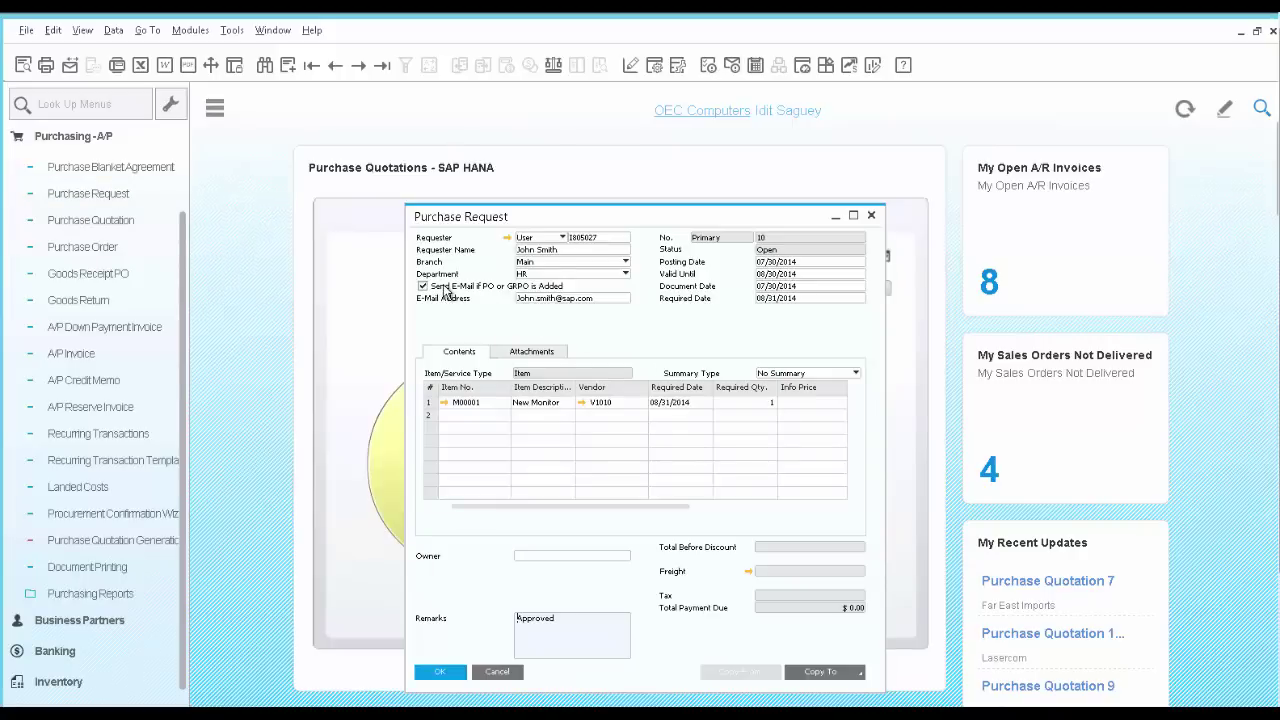
# Start the Purchase Quotation Generation Wizard with a new parameter set named 'New Monitor'
pyautogui.click(143, 541)
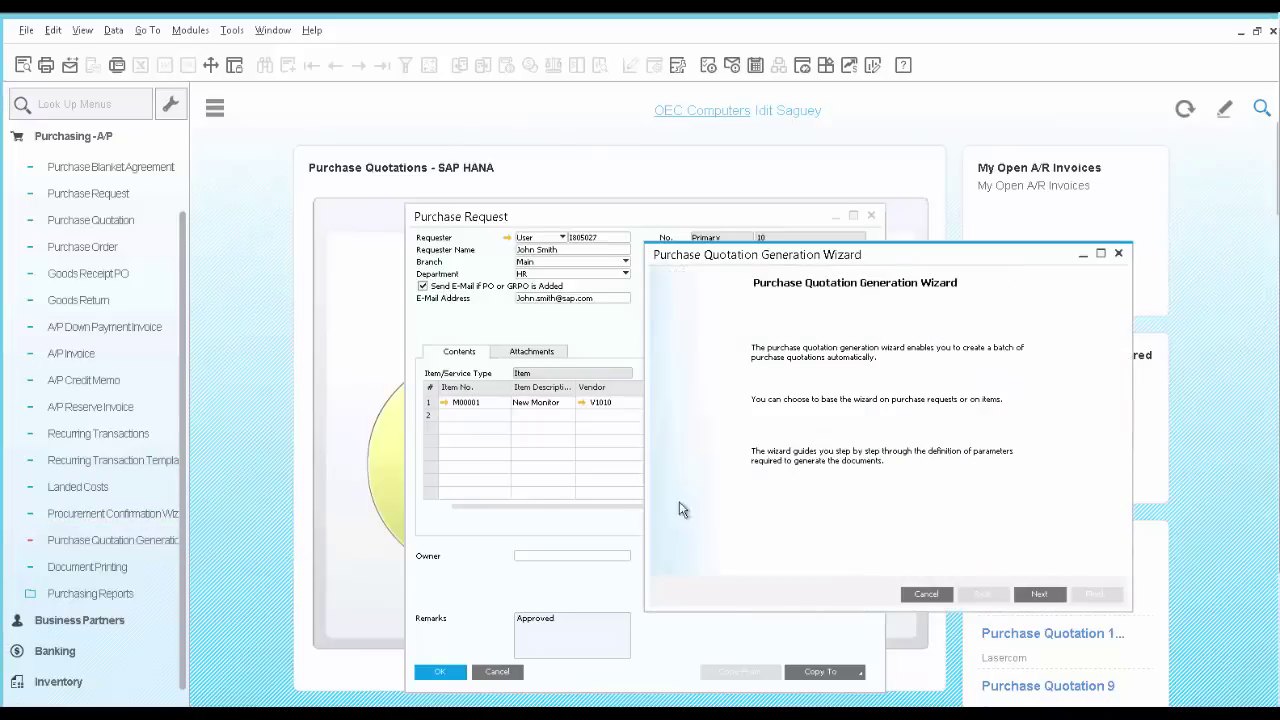
pyautogui.click(1041, 593)
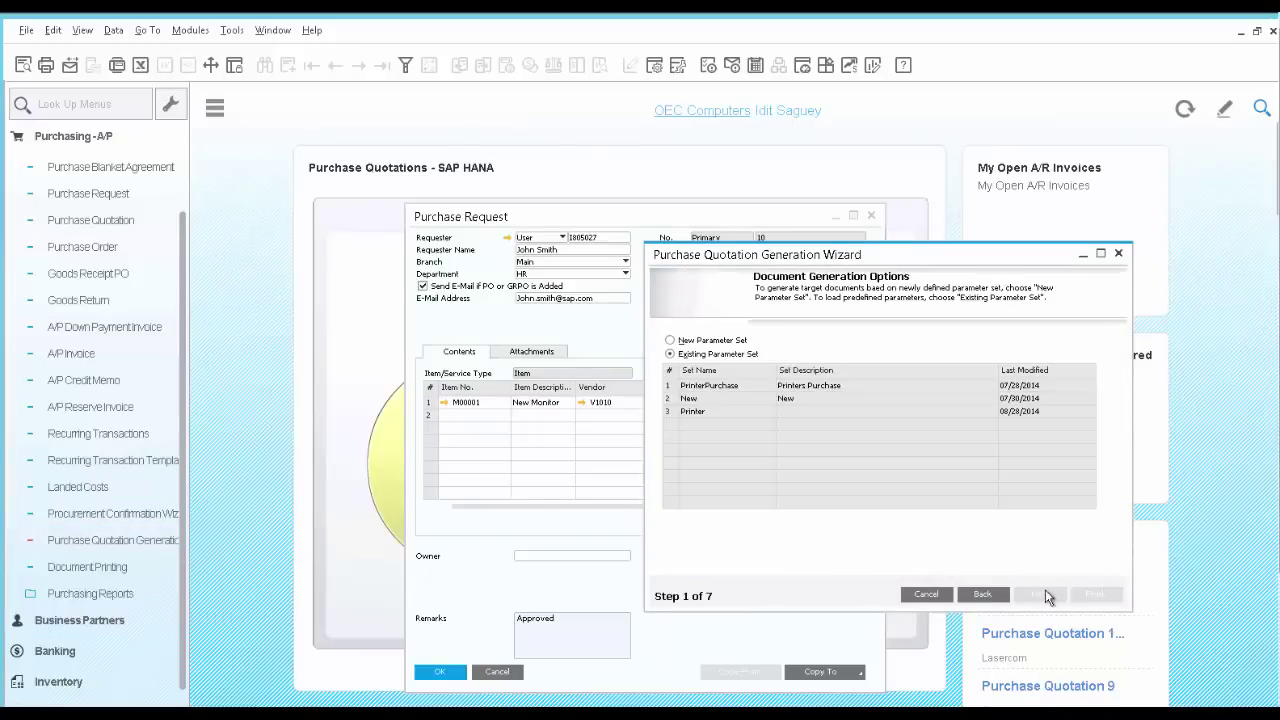
pyautogui.click(720, 341)
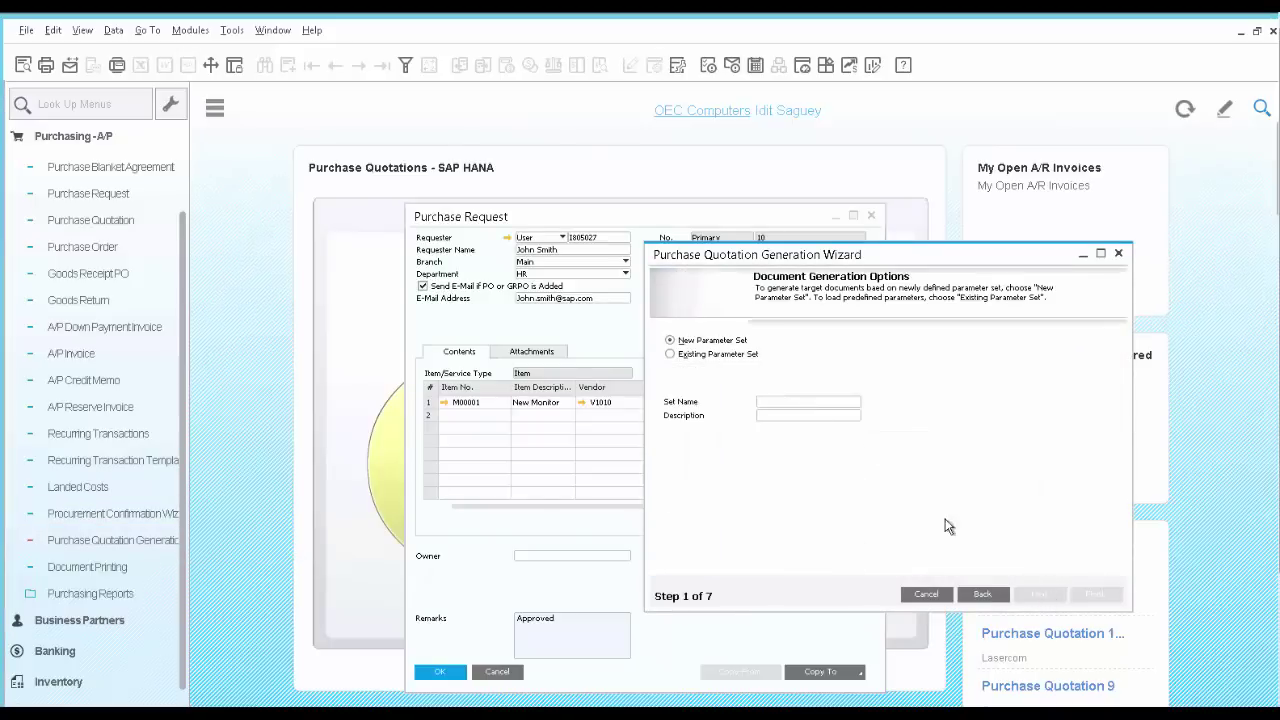
pyautogui.click(824, 403)
pyautogui.write('New Monitor')
pyautogui.press('Tab')
# Base the selection on purchase requests for item code M00001 and proceed to item selection
pyautogui.click(1040, 596)
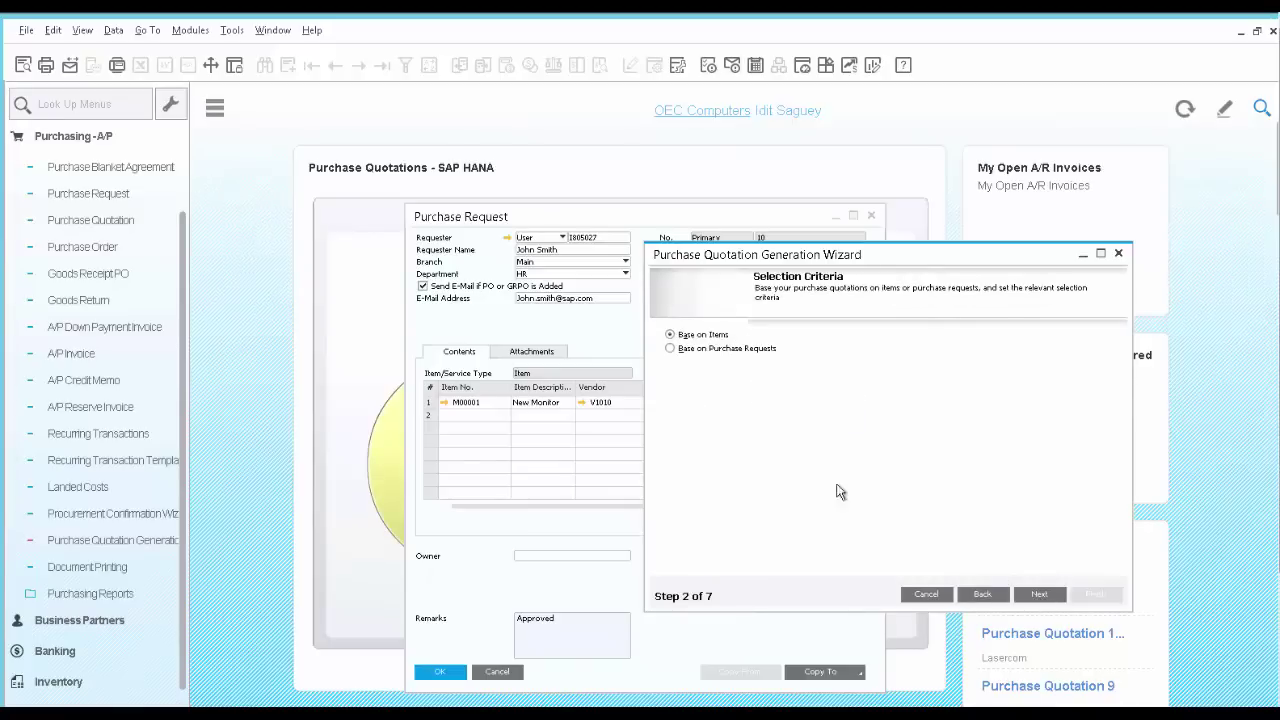
pyautogui.click(670, 350)
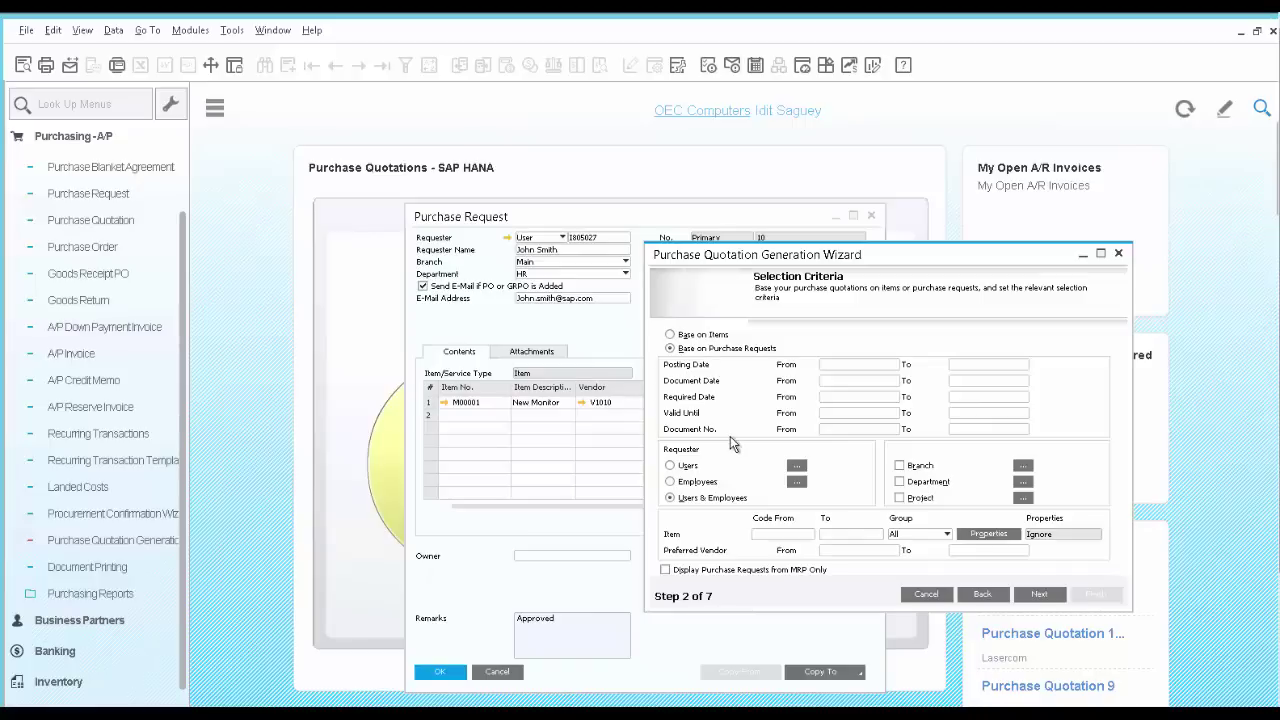
pyautogui.click(773, 535)
pyautogui.write('M00001')
pyautogui.press('Tab')
pyautogui.click(1040, 596)
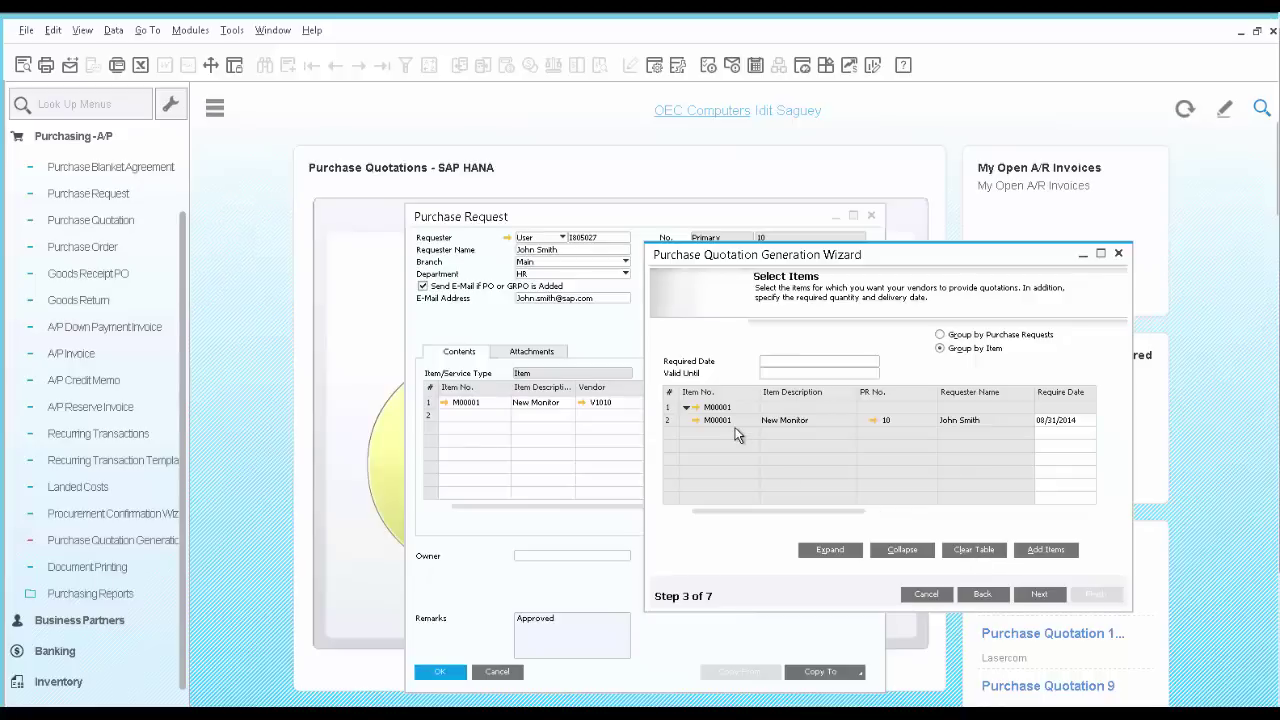
# Check linked purchase request 10, then enter Required Date 09/16/2014 and Valid Until 09/13/2014
pyautogui.click(874, 422)
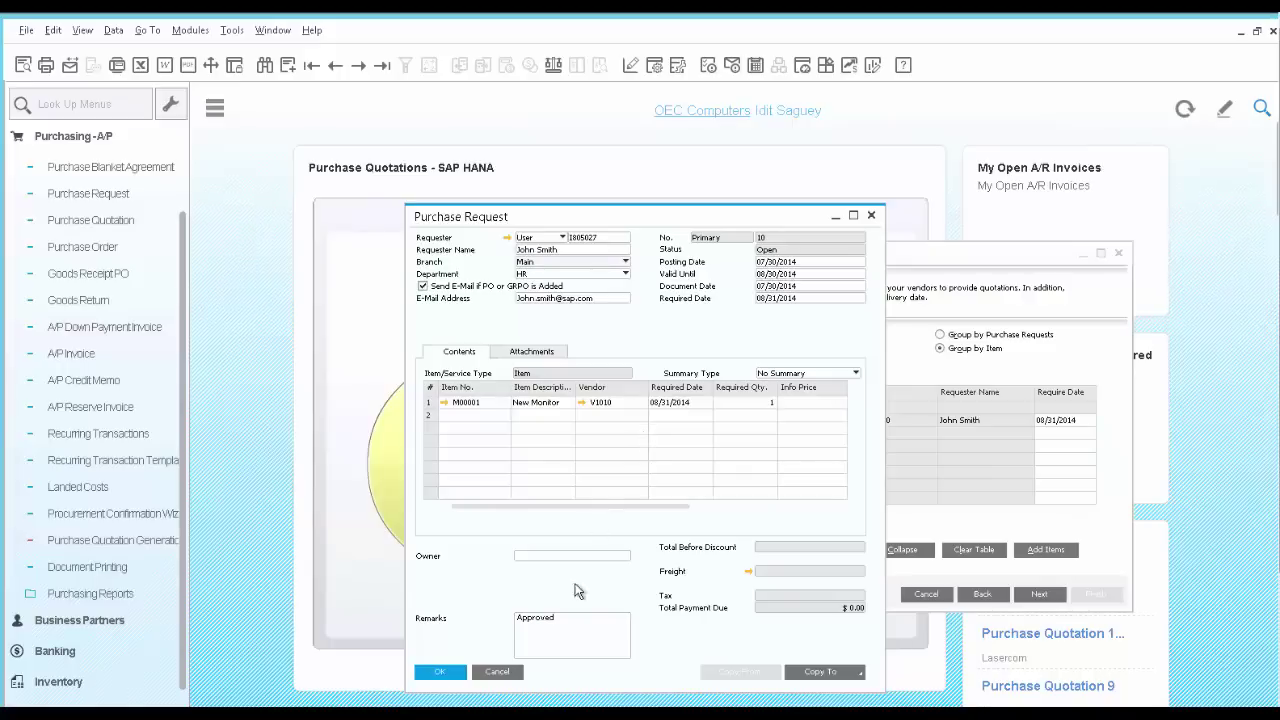
pyautogui.click(497, 672)
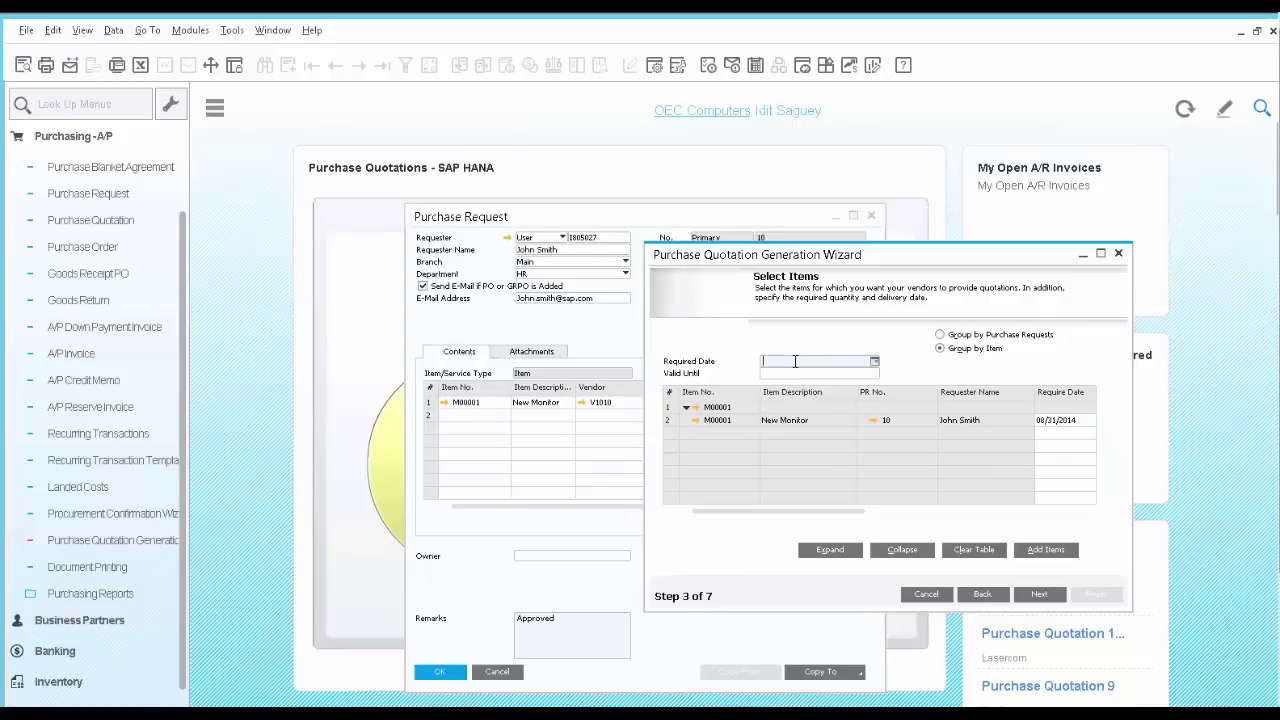
pyautogui.click(795, 361)
pyautogui.write('0916')
pyautogui.click(800, 375)
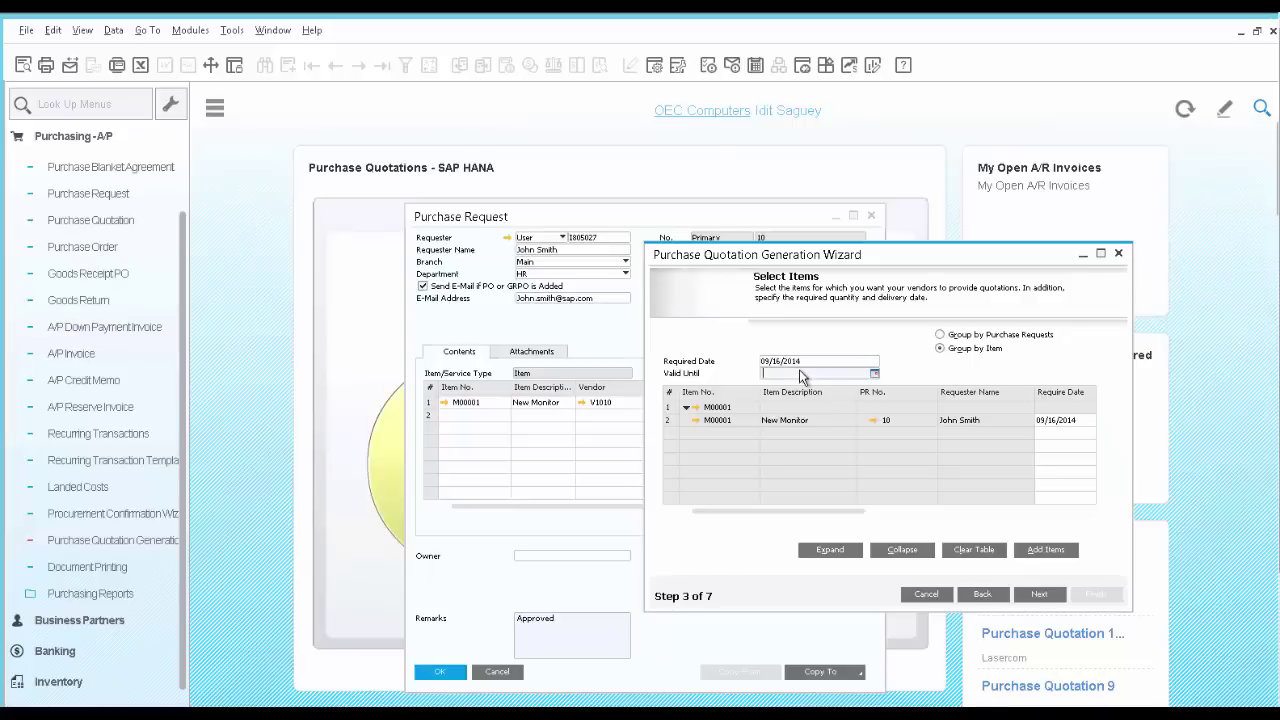
pyautogui.write('0913')
pyautogui.press('Tab')
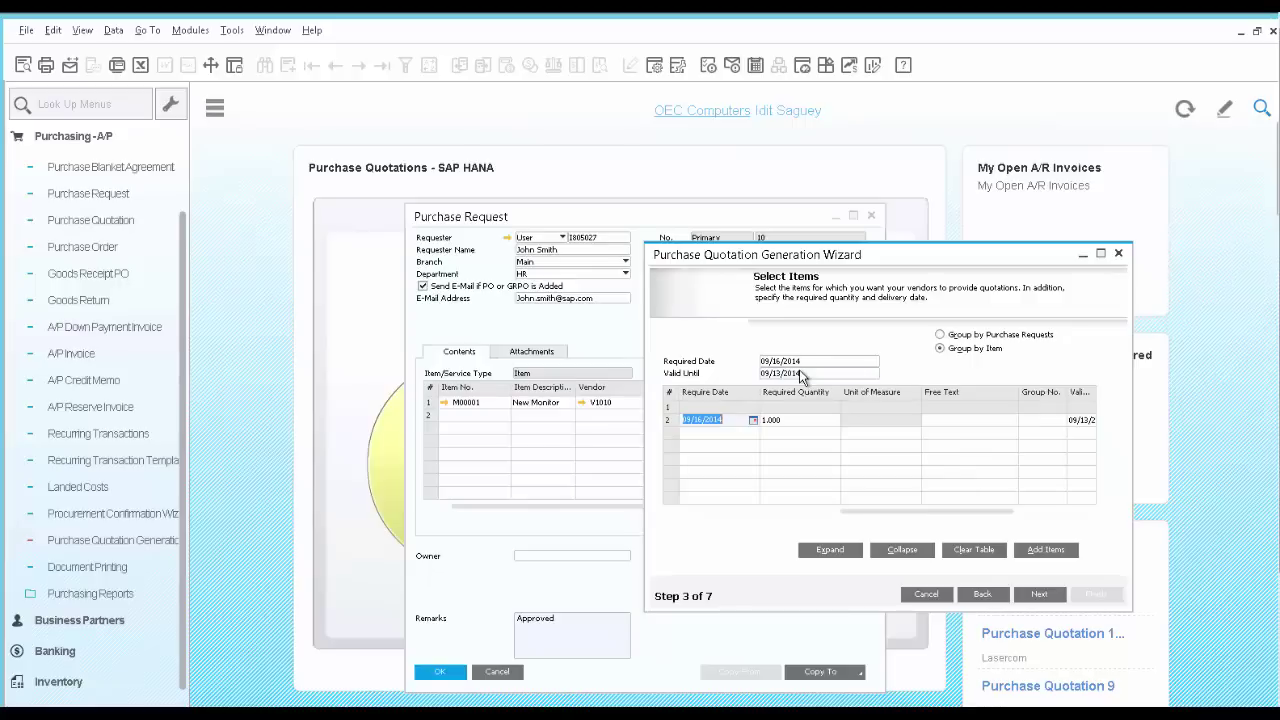
# Move through wizard steps 4 and 5 to reach step 6 of 7, Save & Execute Options
pyautogui.click(1040, 596)
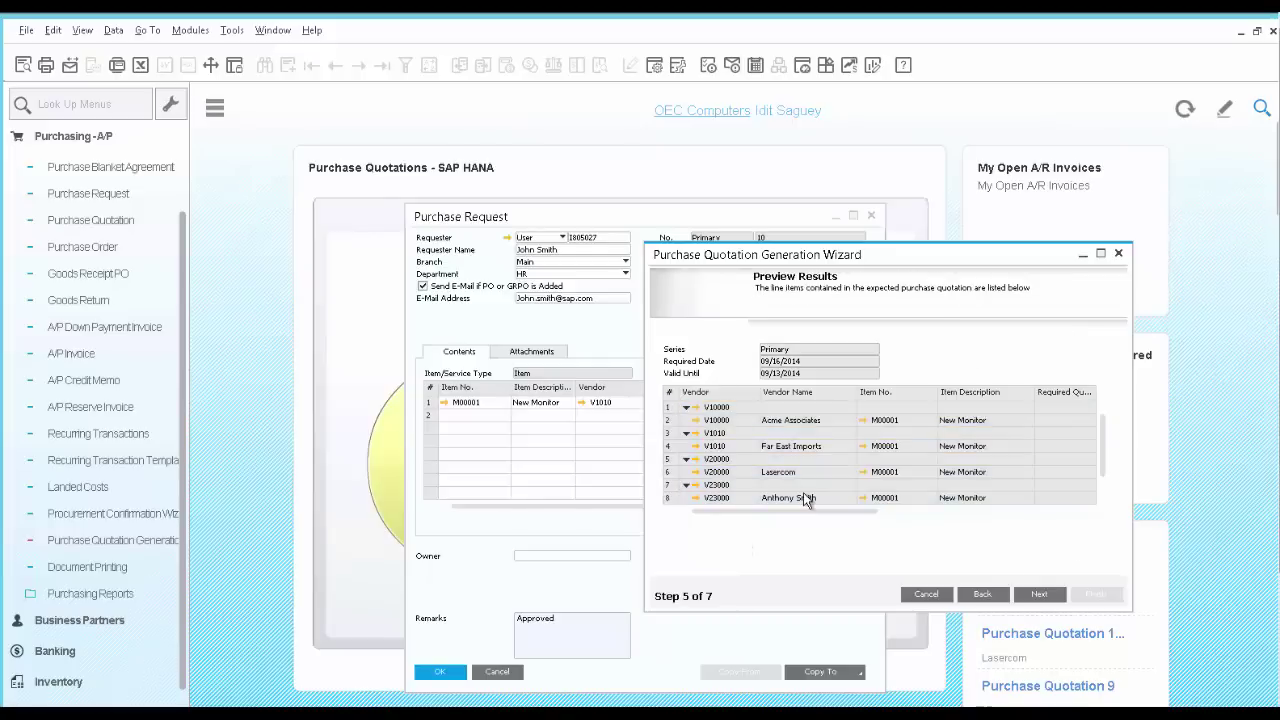
pyautogui.click(1043, 594)
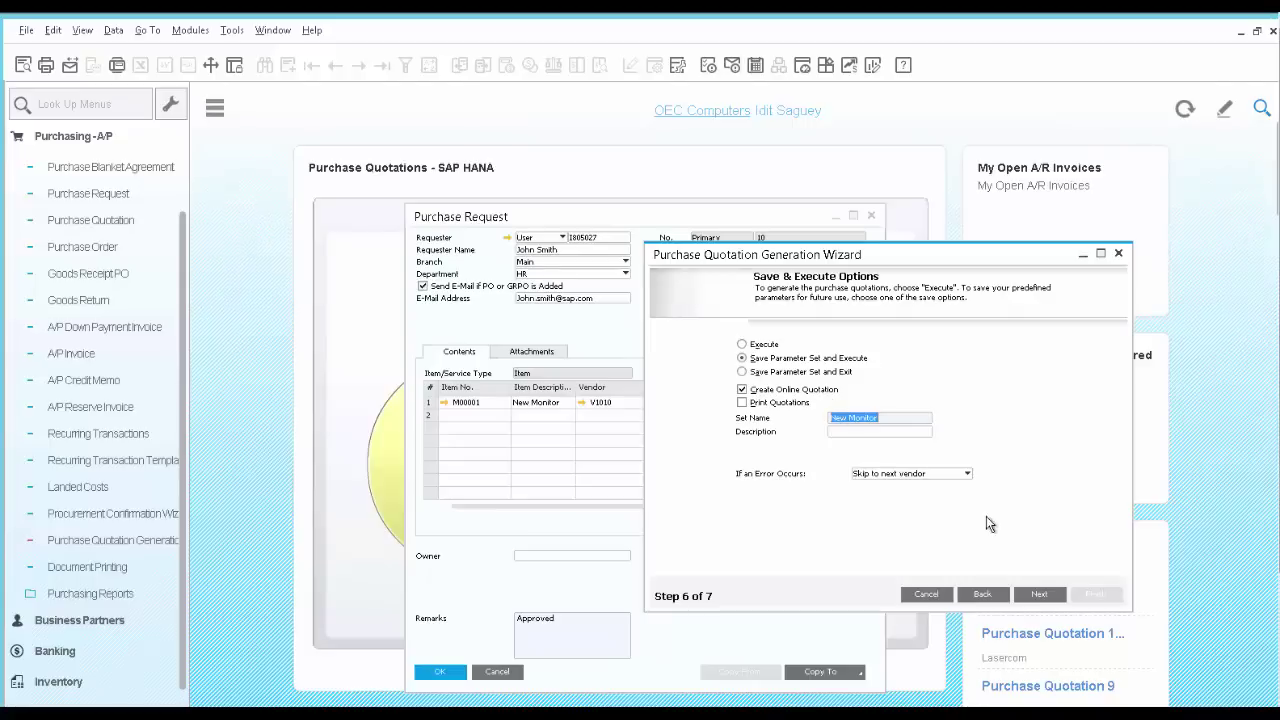
# Run the wizard to generate the vendor quotations, then open quotation 11 for Acme Associates (V10000)
pyautogui.click(1035, 592)
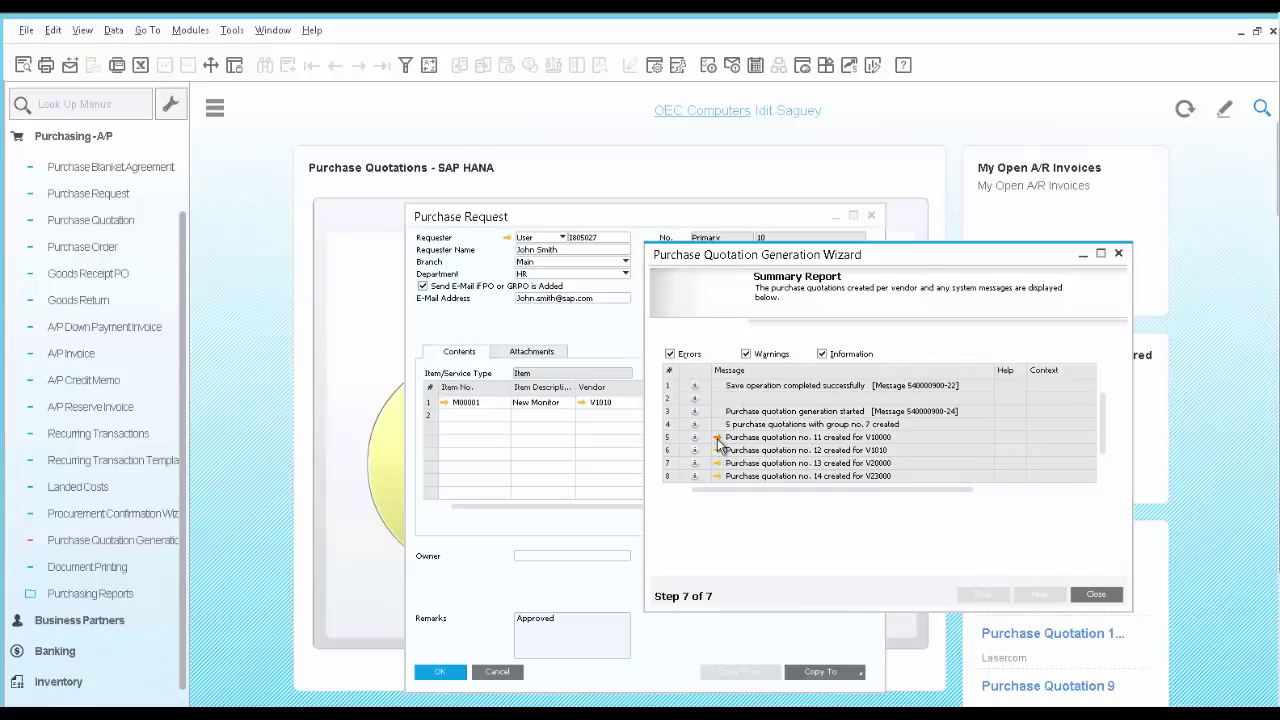
pyautogui.click(717, 438)
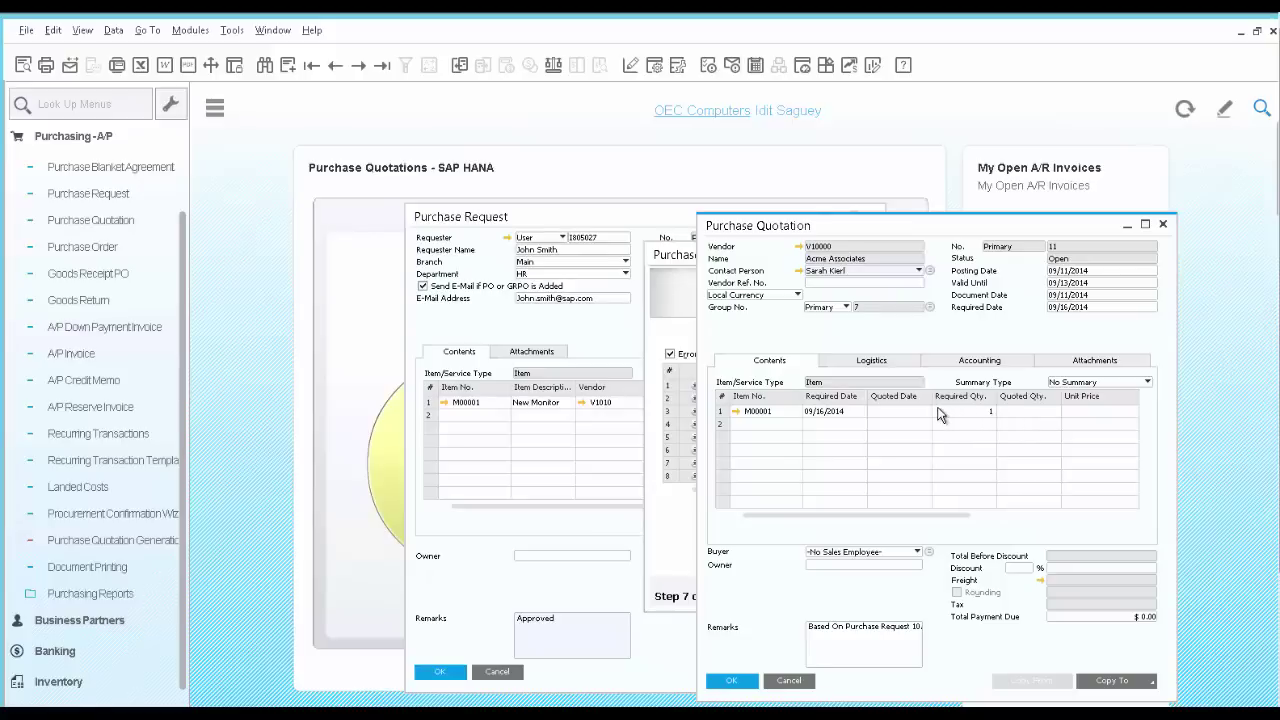
# Enter quoted date 09/16/2014, quoted quantity 1 and unit price 200 on quotation 11, then update it
pyautogui.click(886, 411)
pyautogui.write('0916')
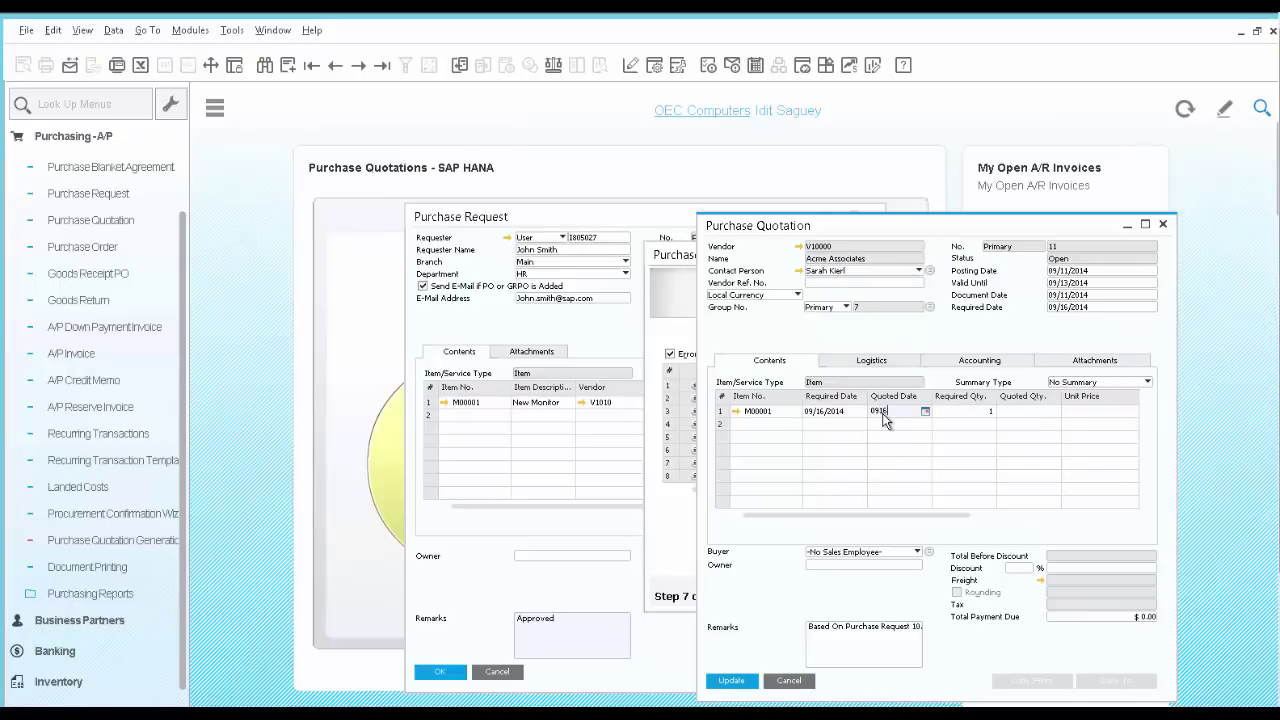
pyautogui.press('Tab')
pyautogui.press('Tab')
pyautogui.write('1')
pyautogui.press('Tab')
pyautogui.write('200')
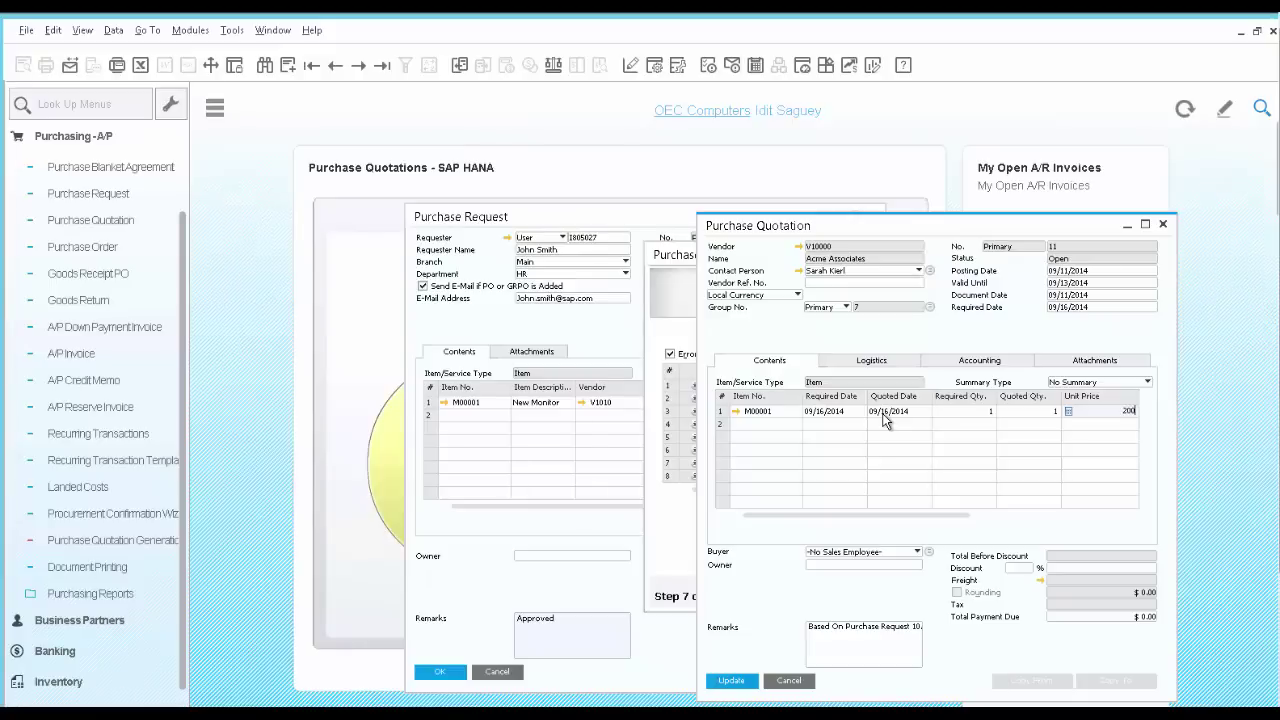
pyautogui.click(746, 686)
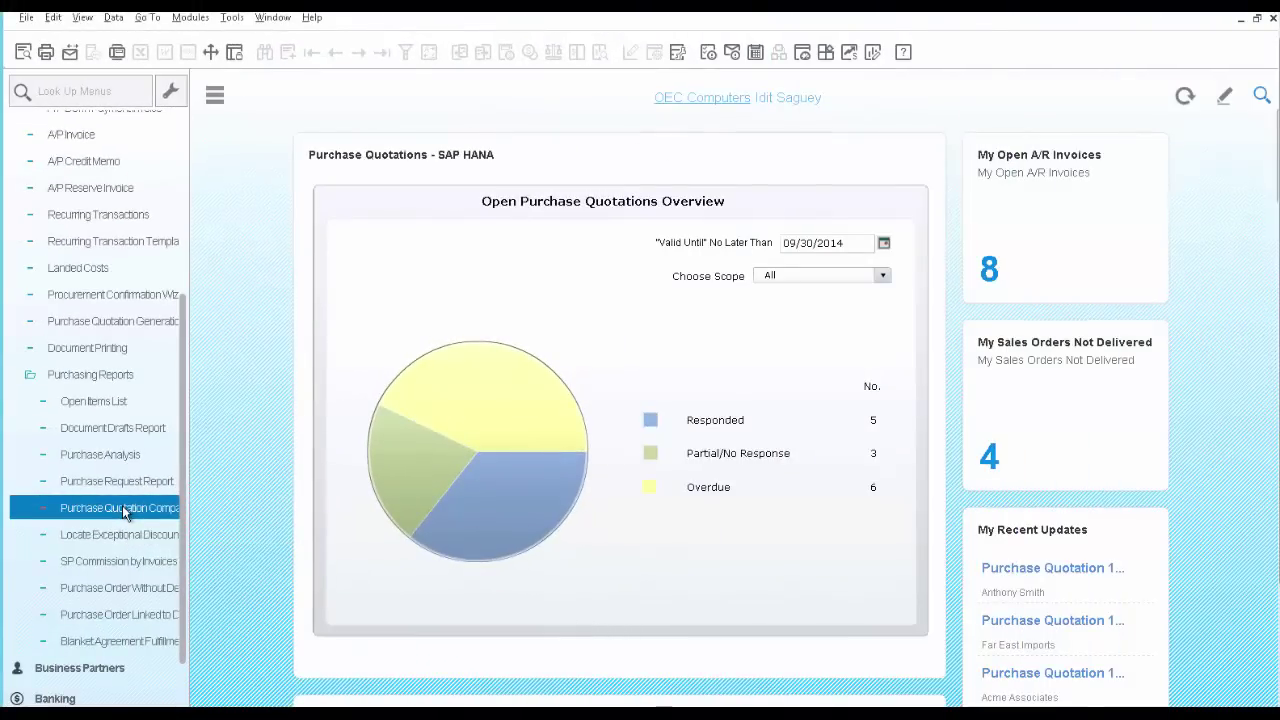
# Open the Purchase Quotation Comparison Report criteria from Purchasing Reports
pyautogui.click(123, 510)
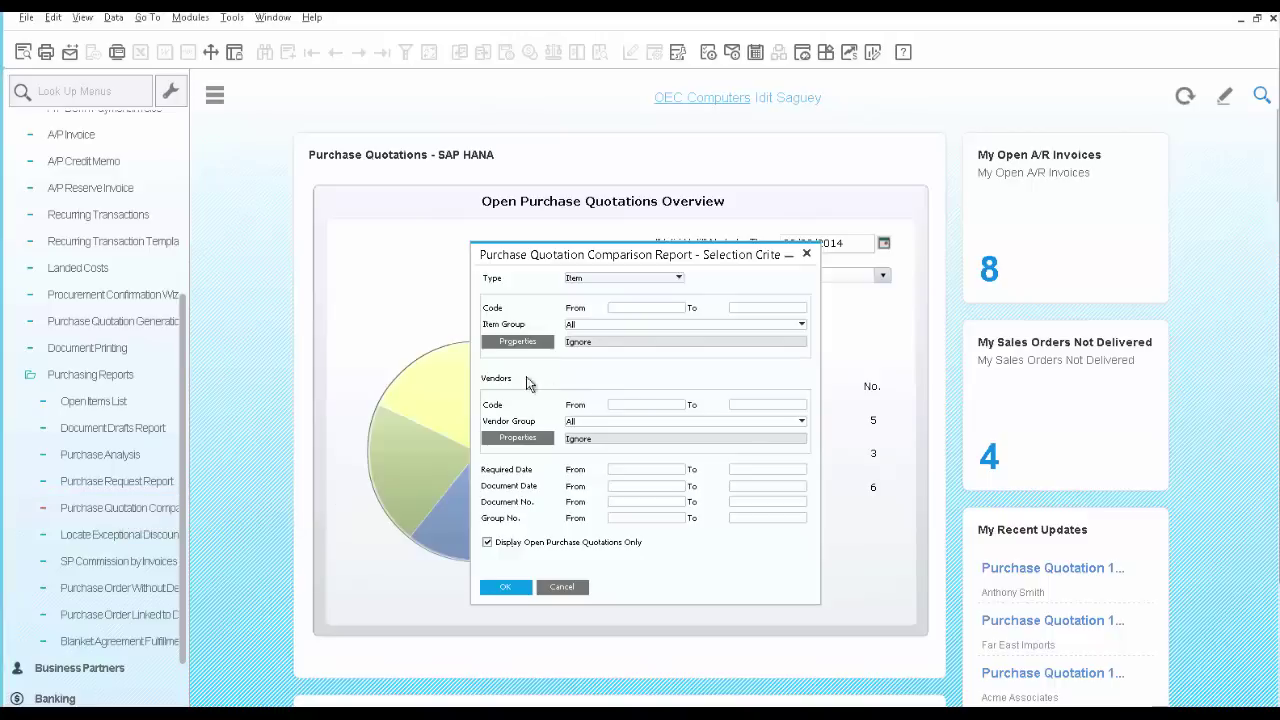
pyautogui.click(630, 309)
# Run the quotation comparison for item codes M000 to M00001
pyautogui.write('M000')
pyautogui.press('Tab')
pyautogui.write('M00001')
pyautogui.click(506, 587)
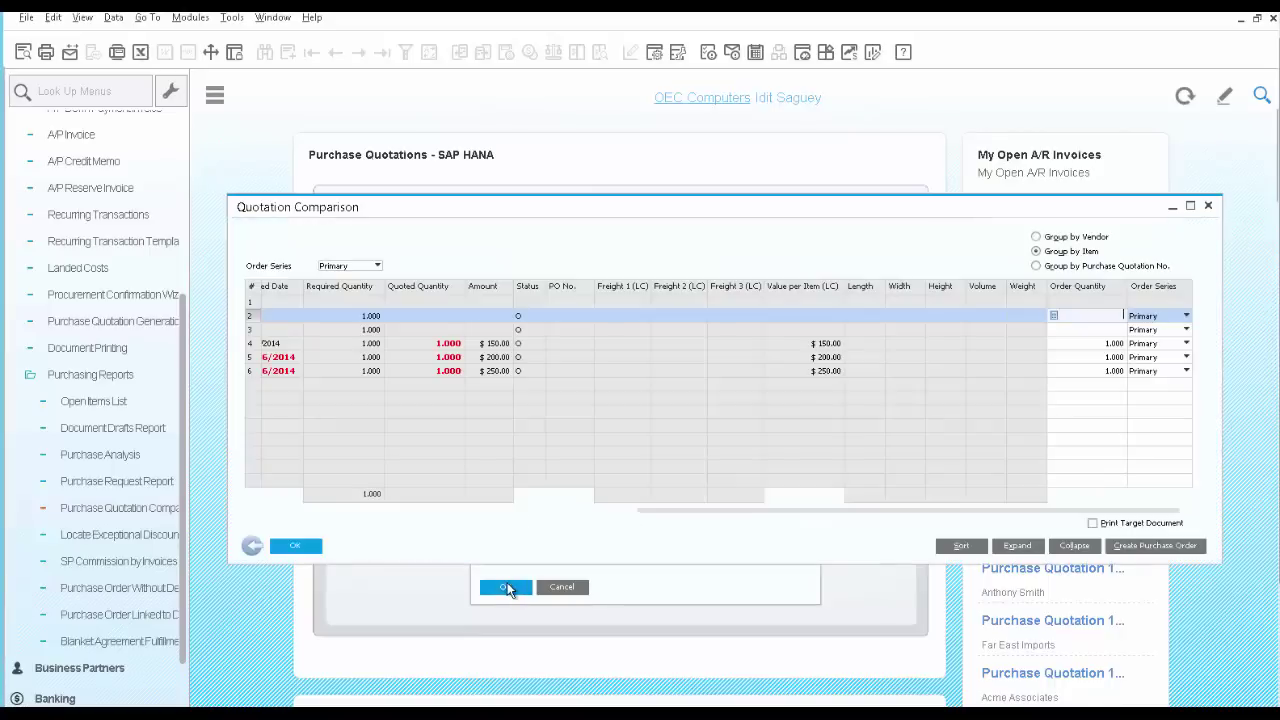
# Compare the Anthony Smith, Acme Associates and Far East Imports totals and select Acme's $200.00 quote
pyautogui.moveTo(638, 516); pyautogui.dragTo(234, 516)
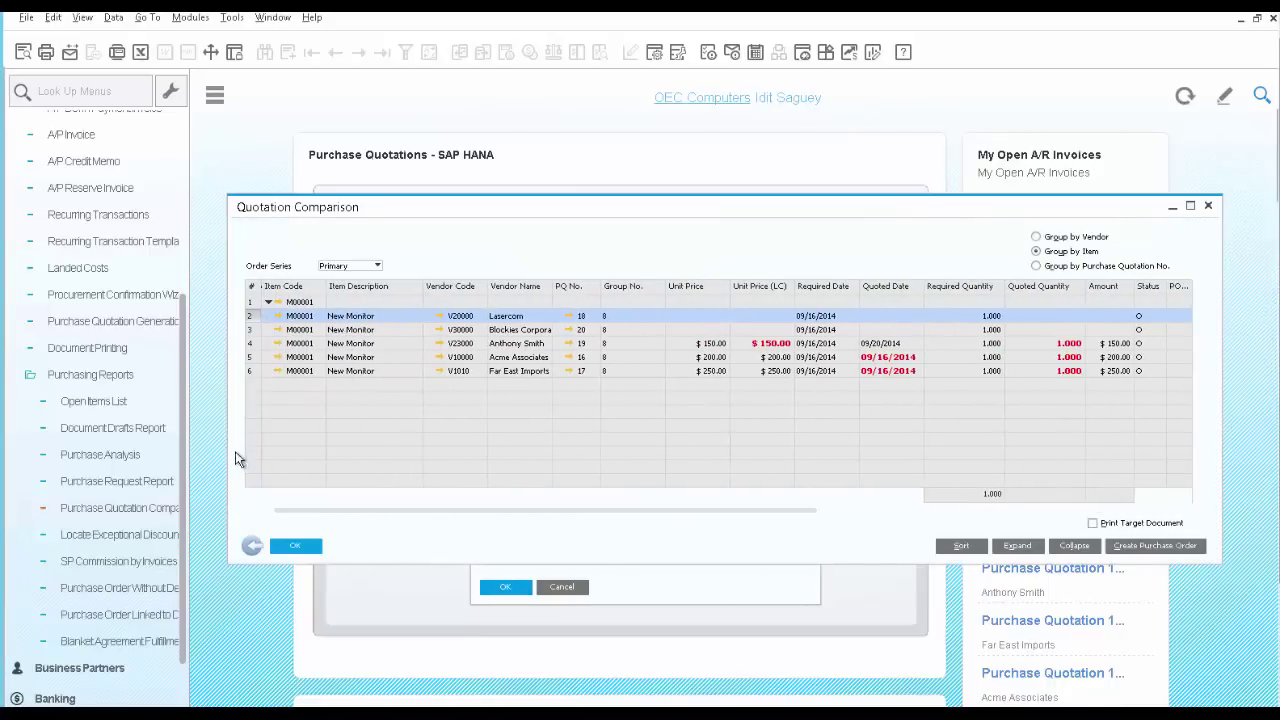
pyautogui.click(252, 344)
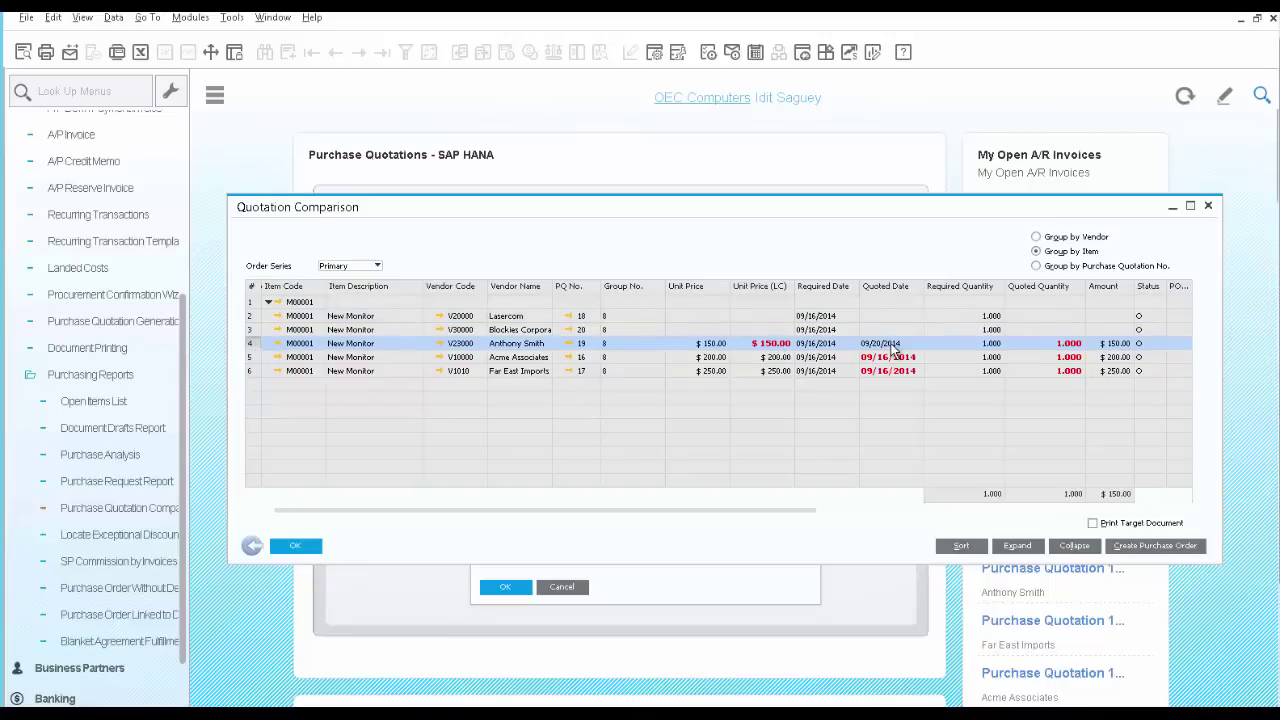
pyautogui.click(251, 357)
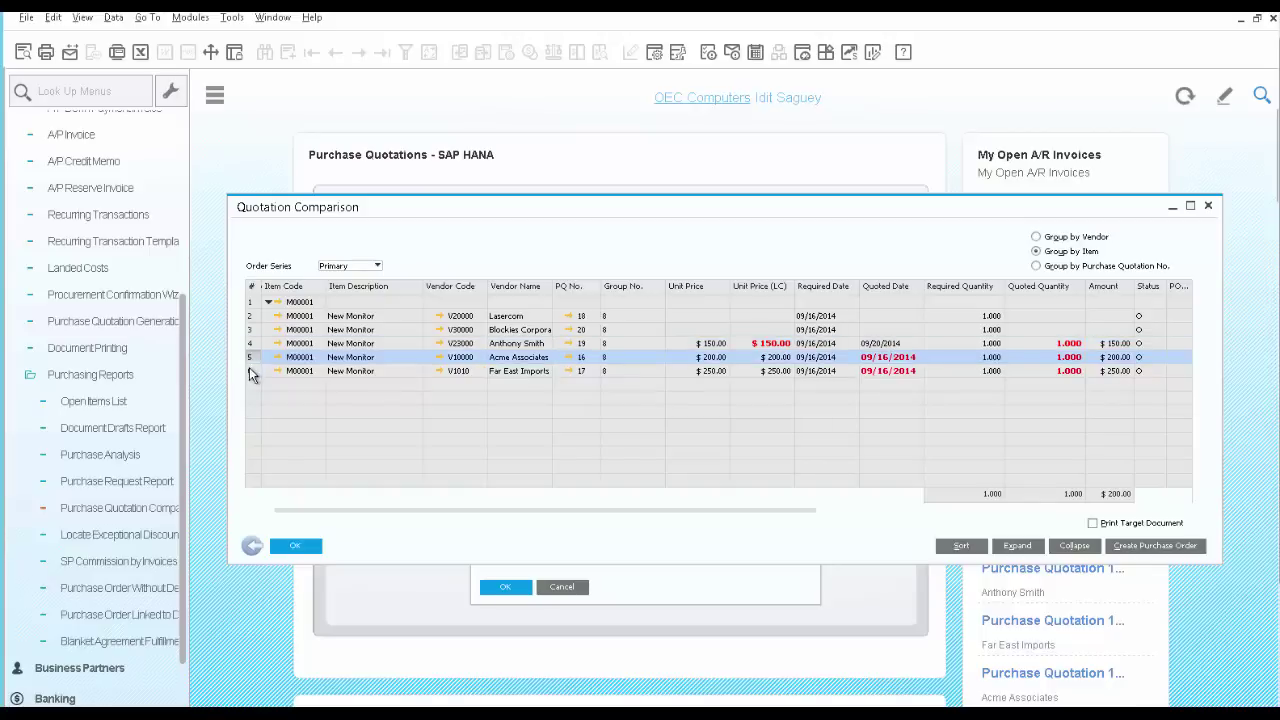
pyautogui.click(251, 371)
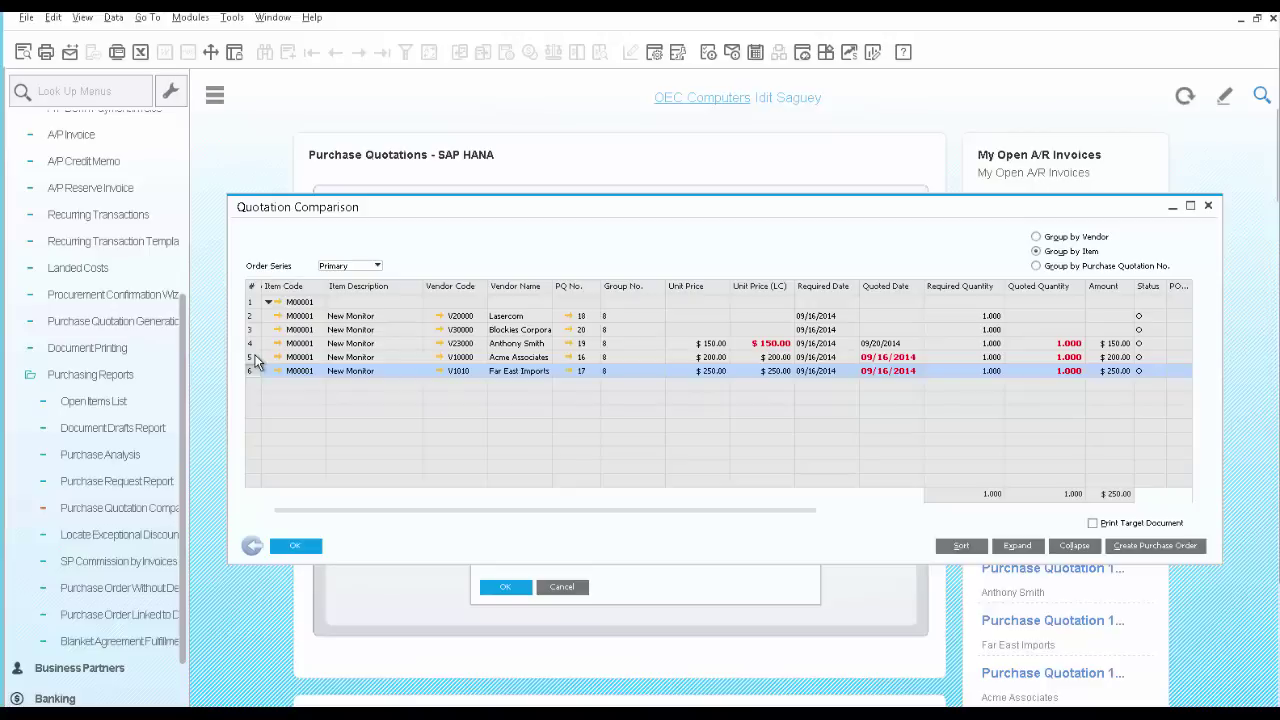
pyautogui.click(254, 357)
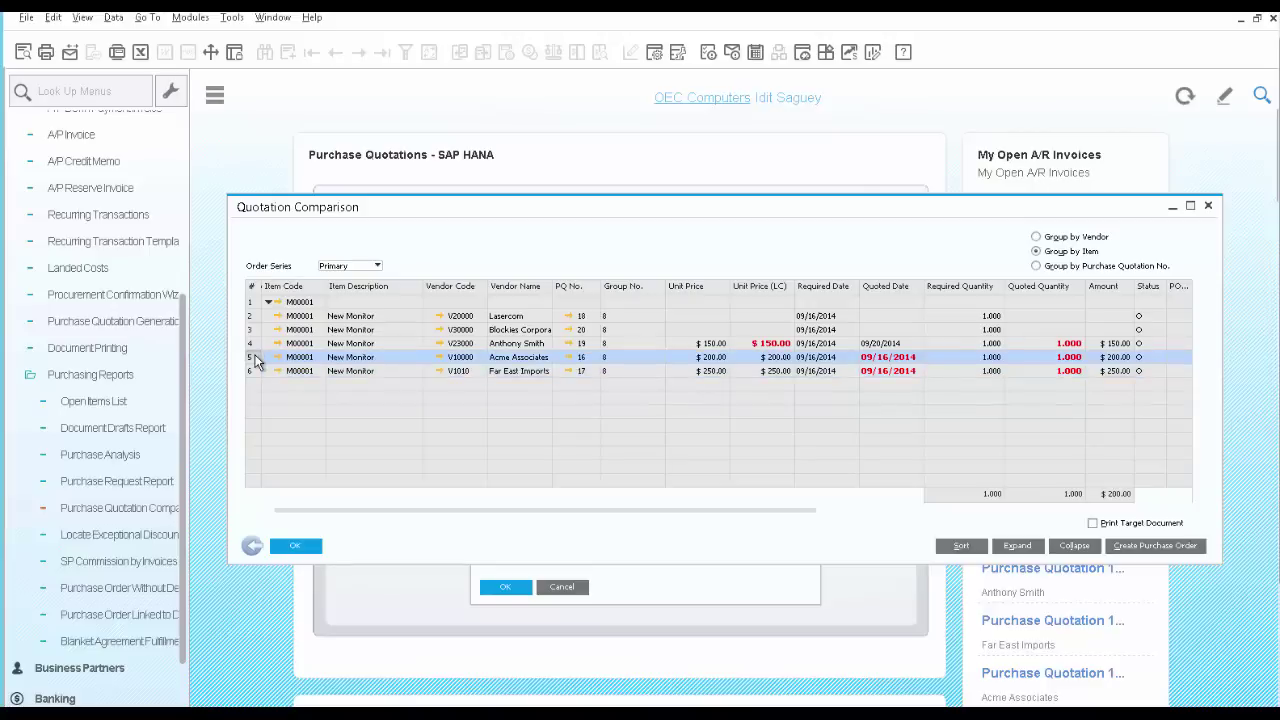
# Create purchase order 1050 from the selected Acme Associates $200.00 quote
pyautogui.click(1160, 548)
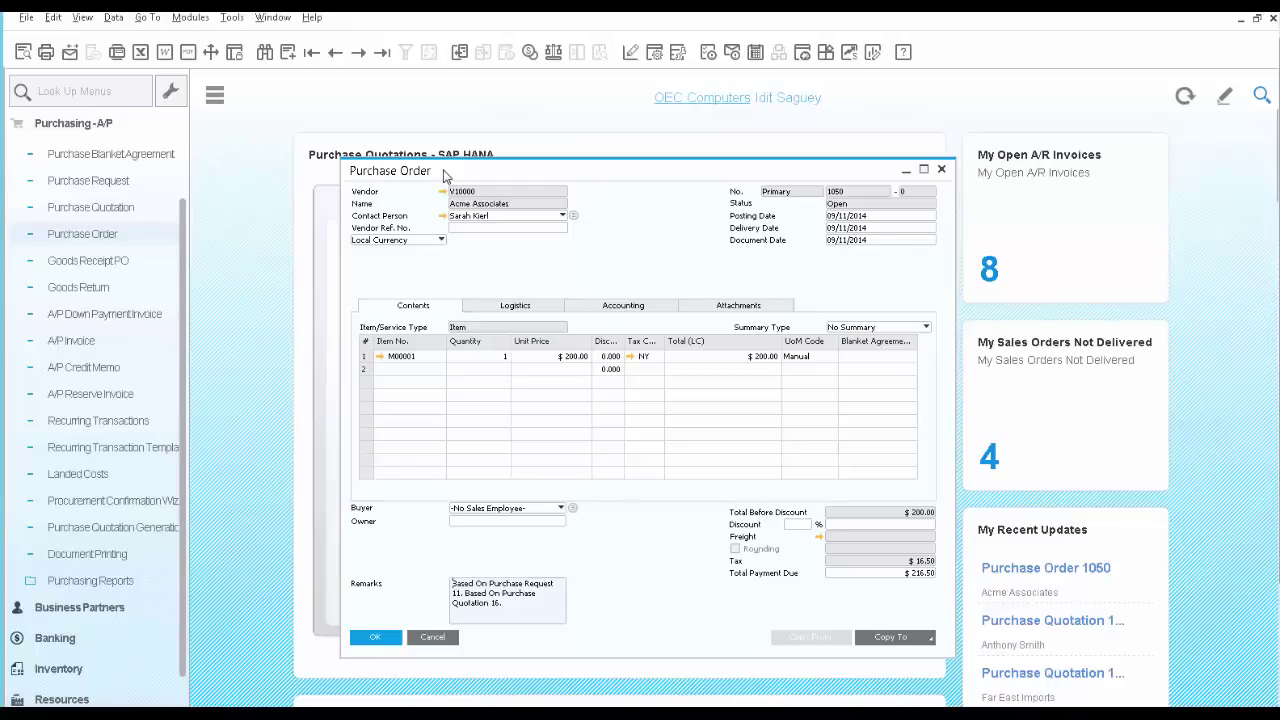
# E-mail purchase order 1050 with the edited report attached, reviewing its Text, Data and Attachments tabs
pyautogui.click(69, 53)
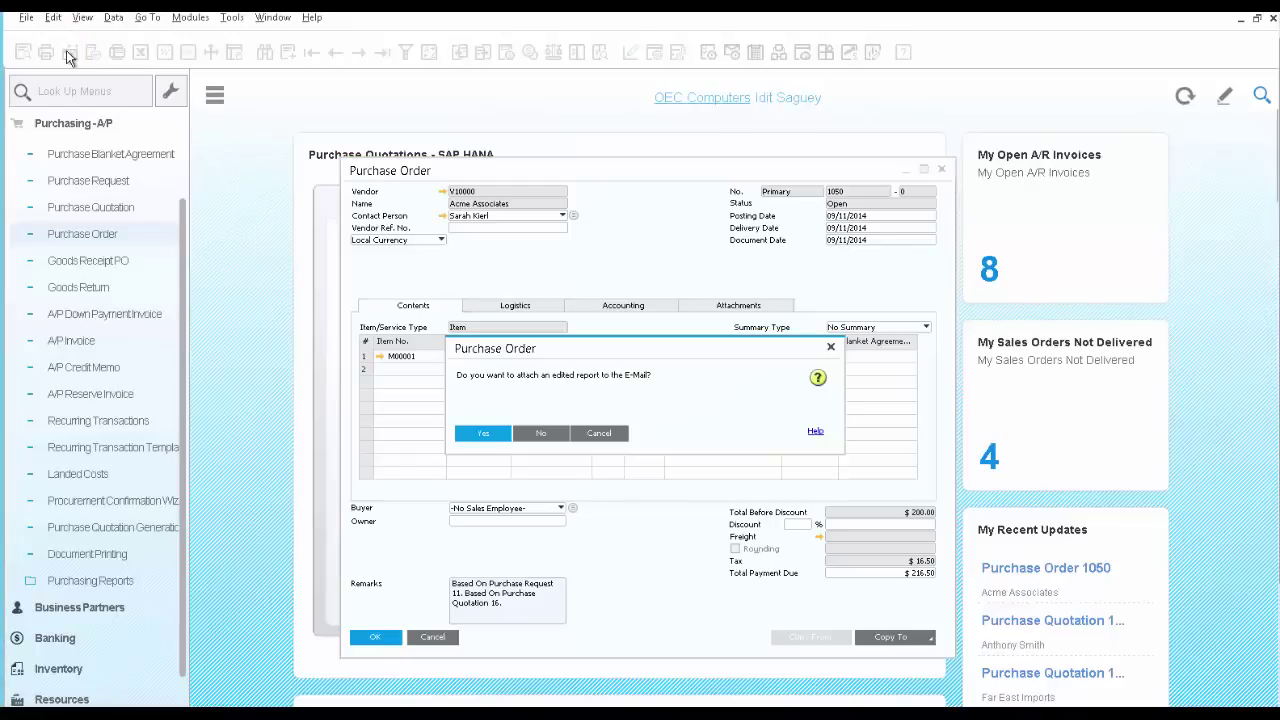
pyautogui.click(483, 436)
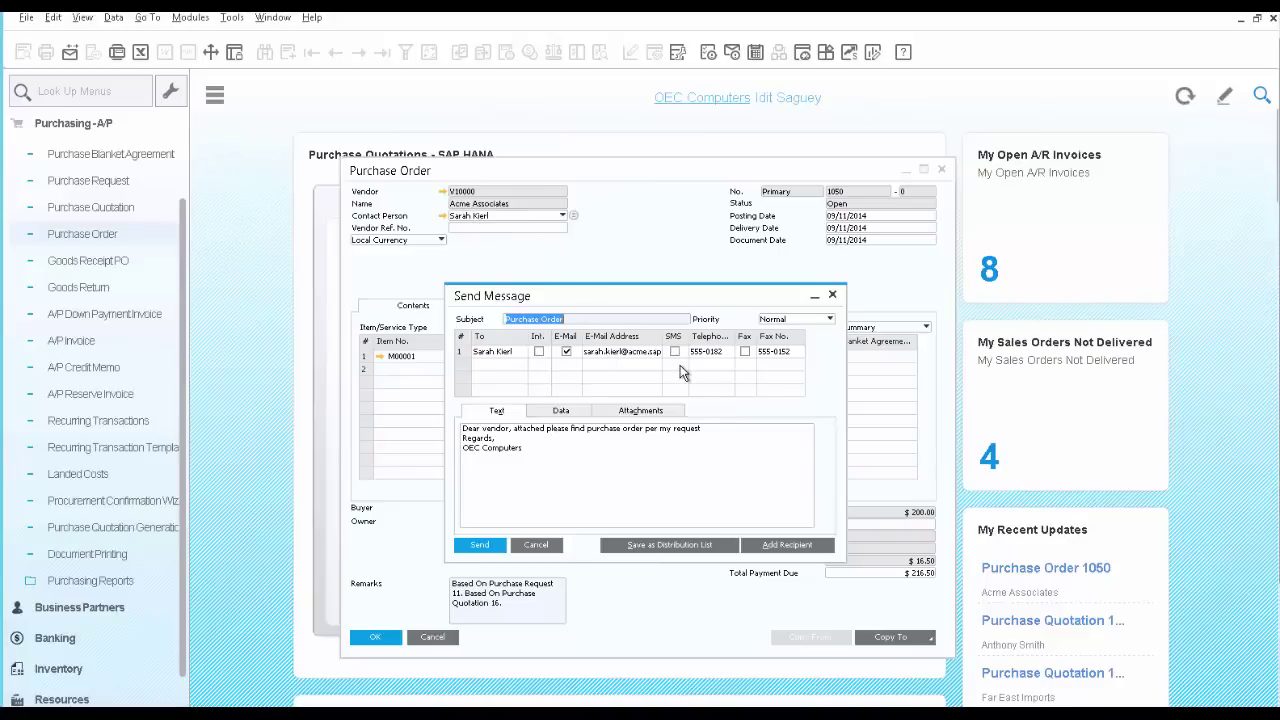
pyautogui.click(491, 470)
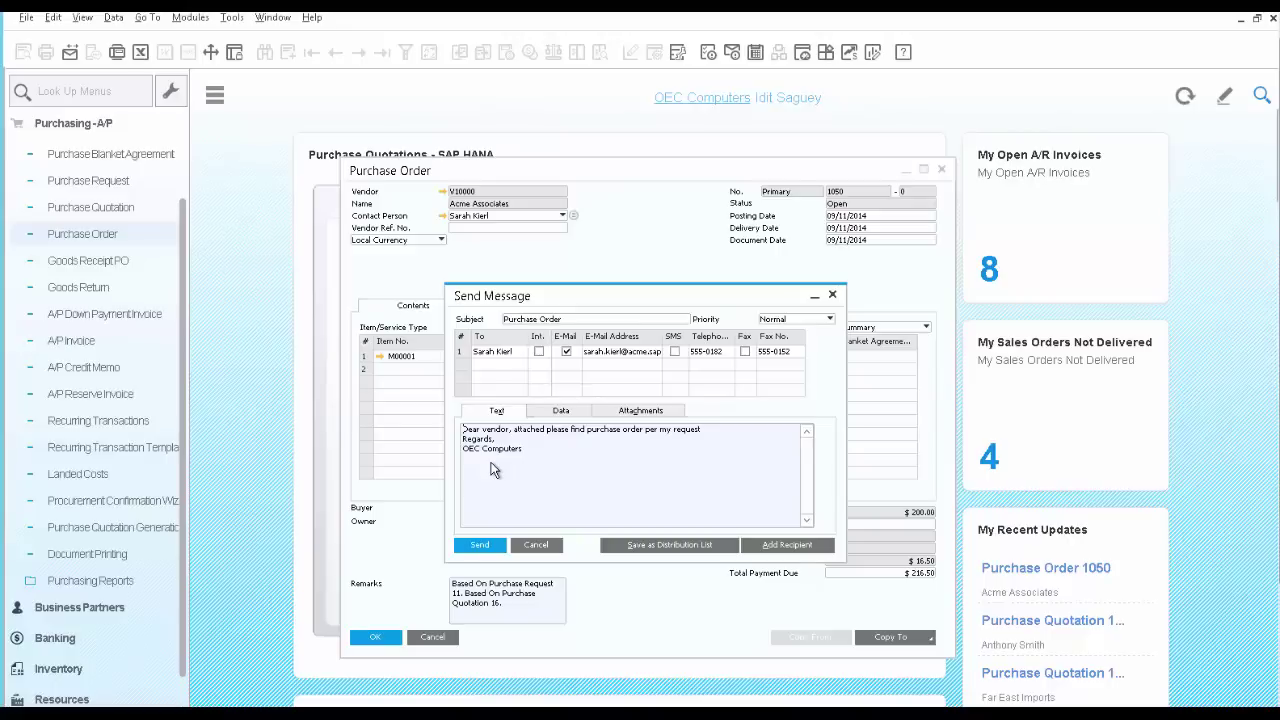
pyautogui.click(560, 412)
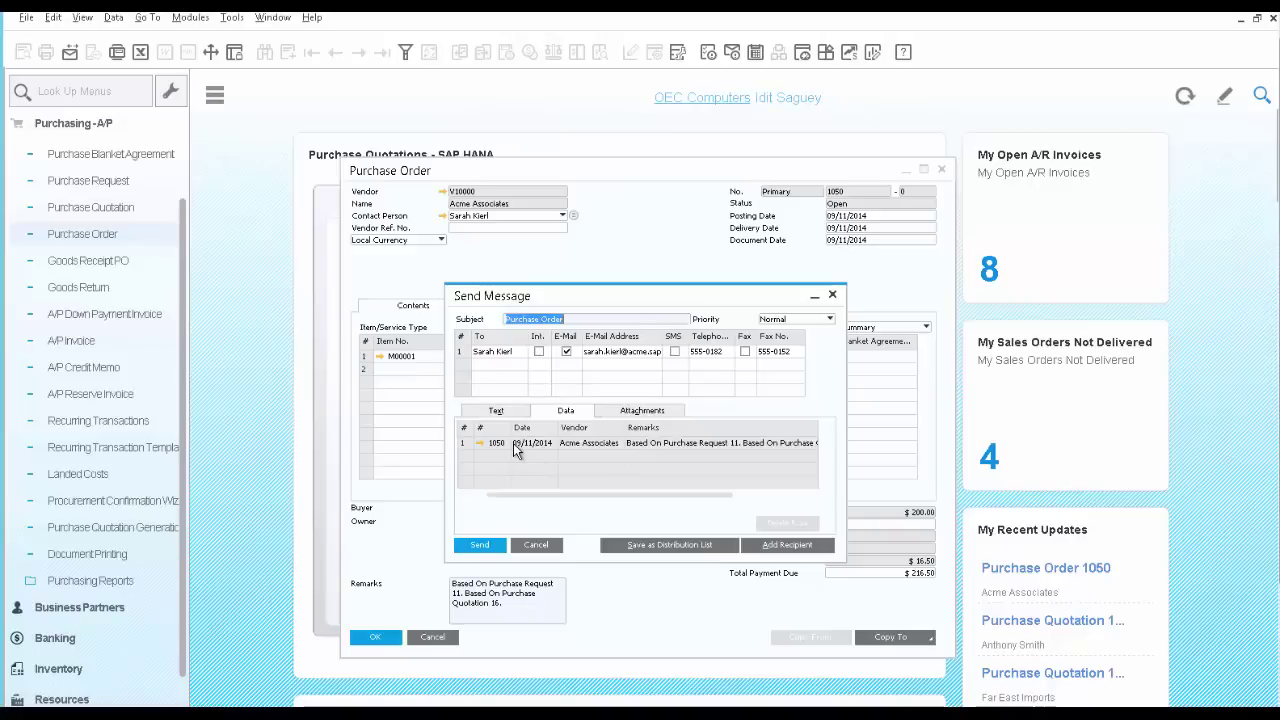
pyautogui.click(622, 414)
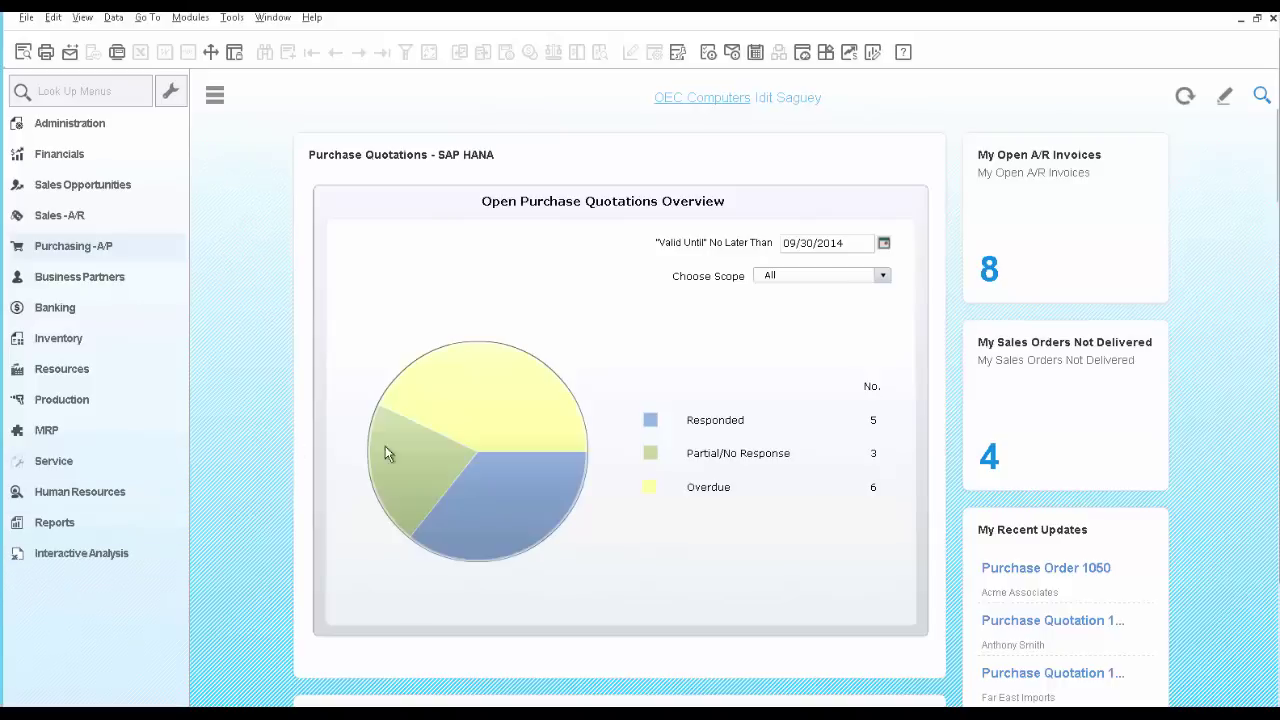
pyautogui.moveTo(480, 423)
pyautogui.moveTo(560, 415)
pyautogui.click(494, 422)
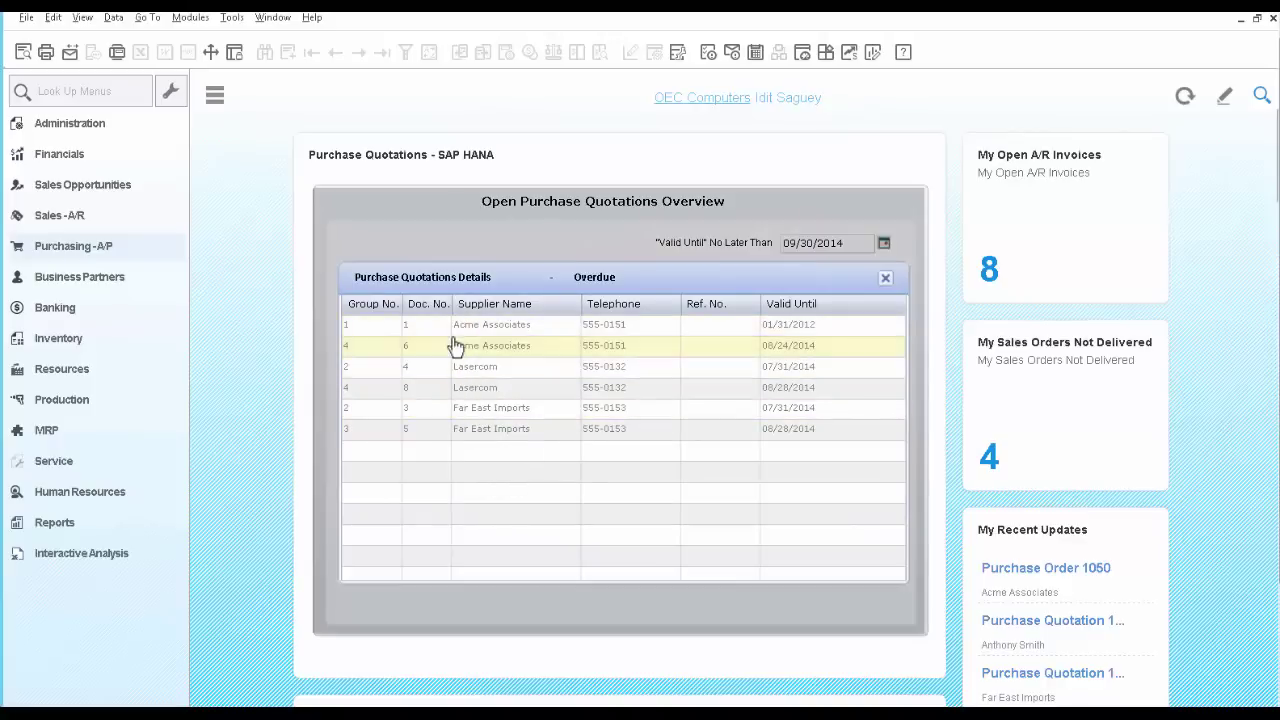
pyautogui.click(450, 432)
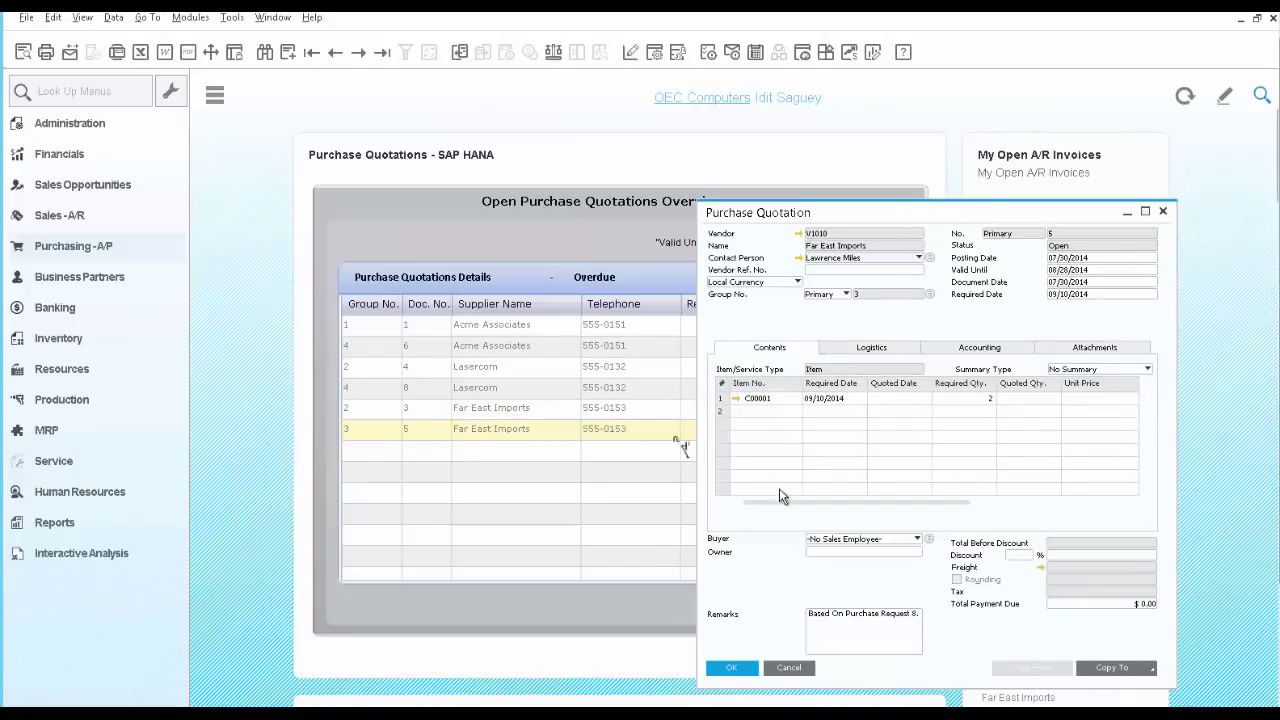
pyautogui.click(789, 668)
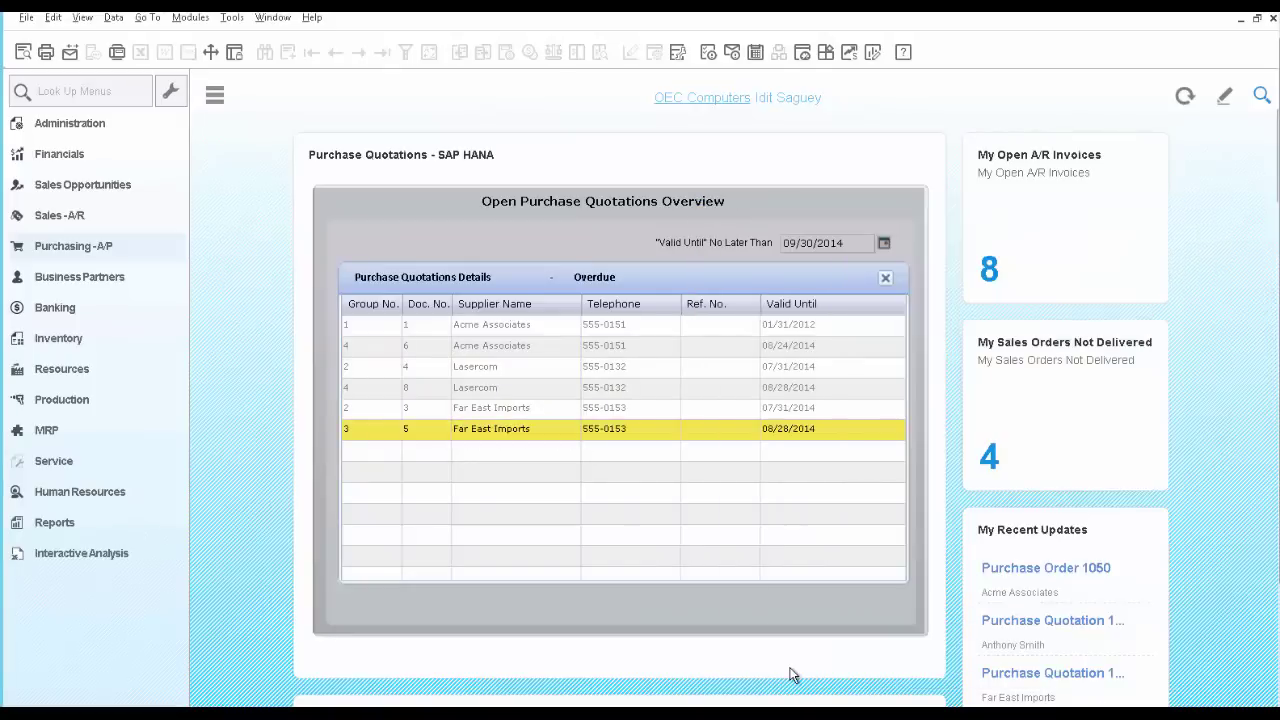
pyautogui.click(884, 280)
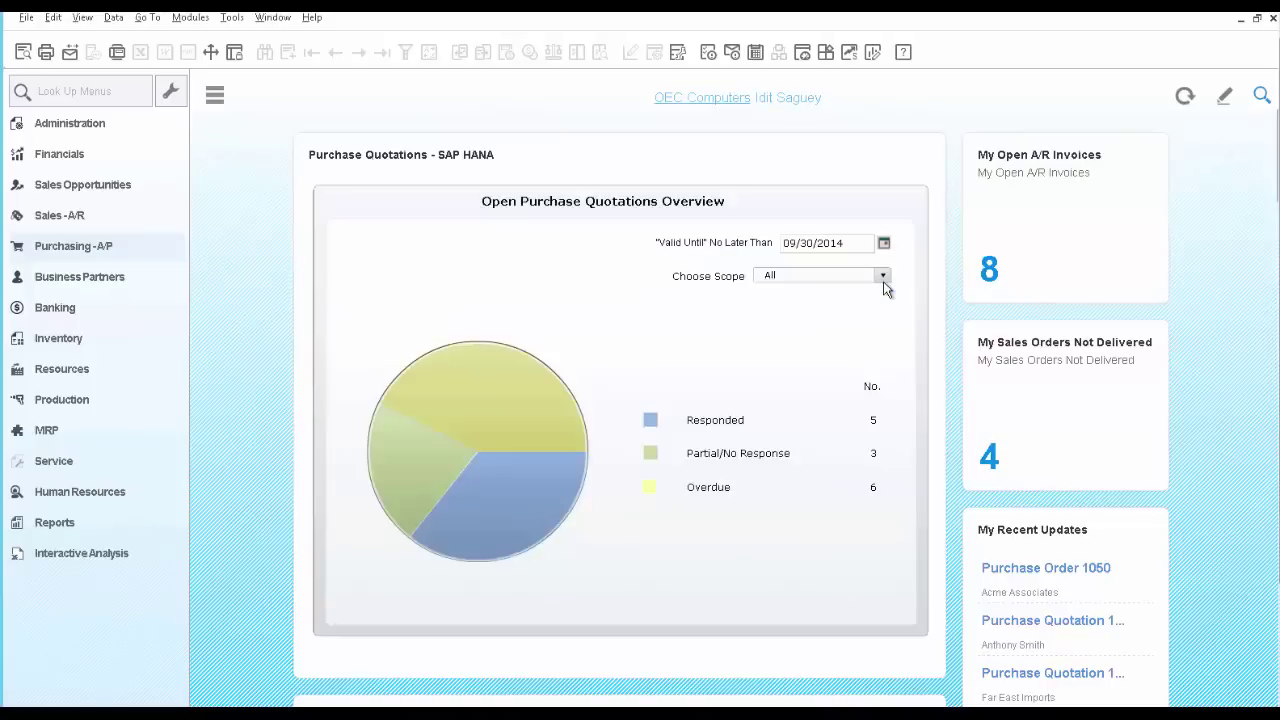
pyautogui.click(478, 491)
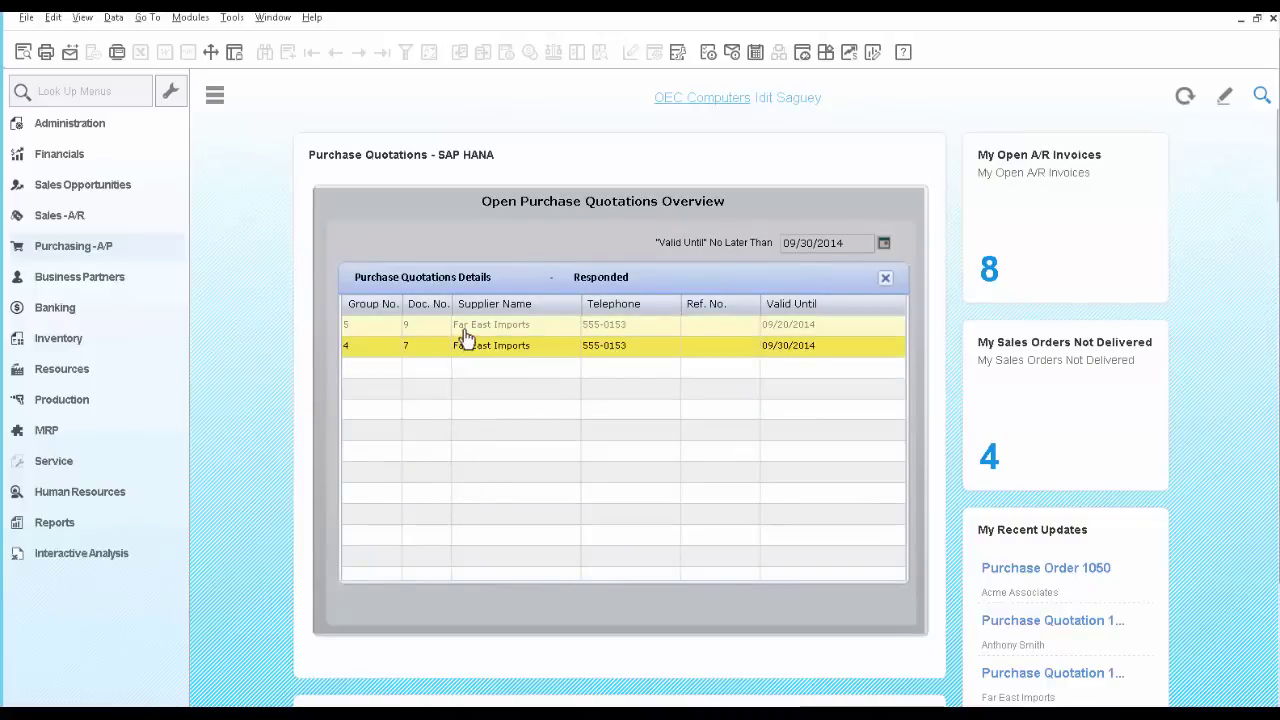
pyautogui.click(885, 279)
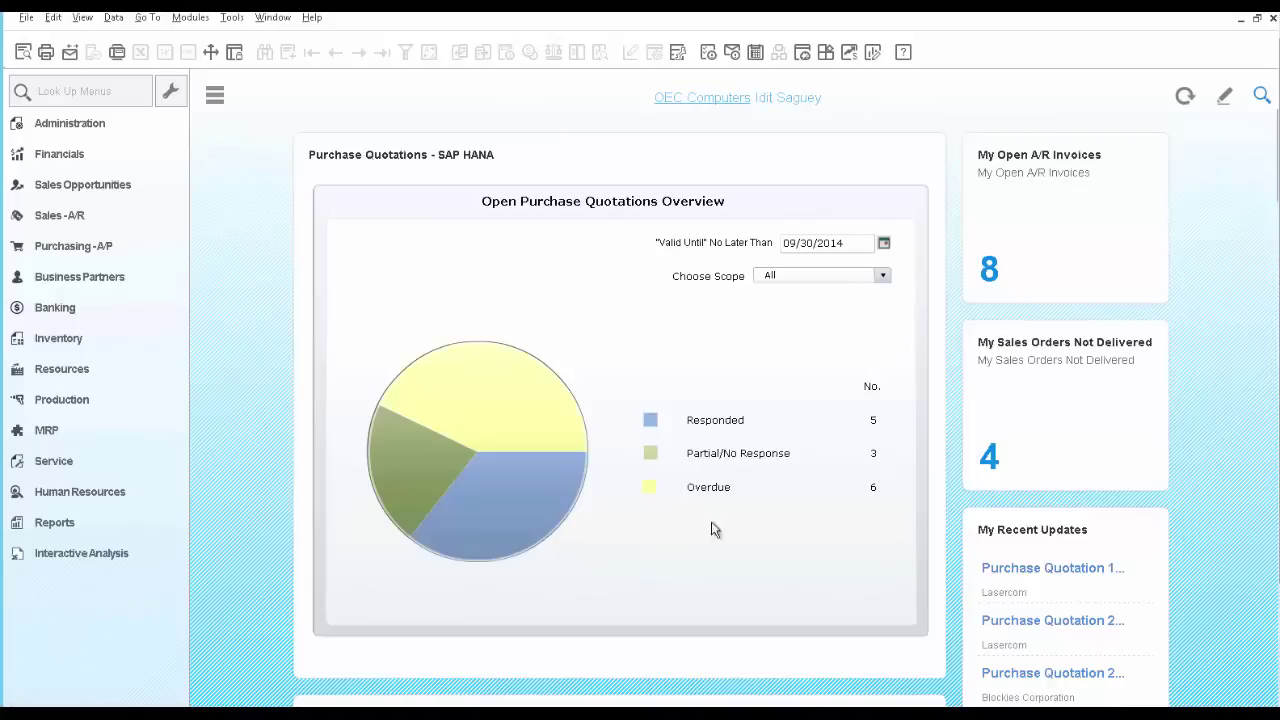
# Search all data for M00001
pyautogui.click(1262, 97)
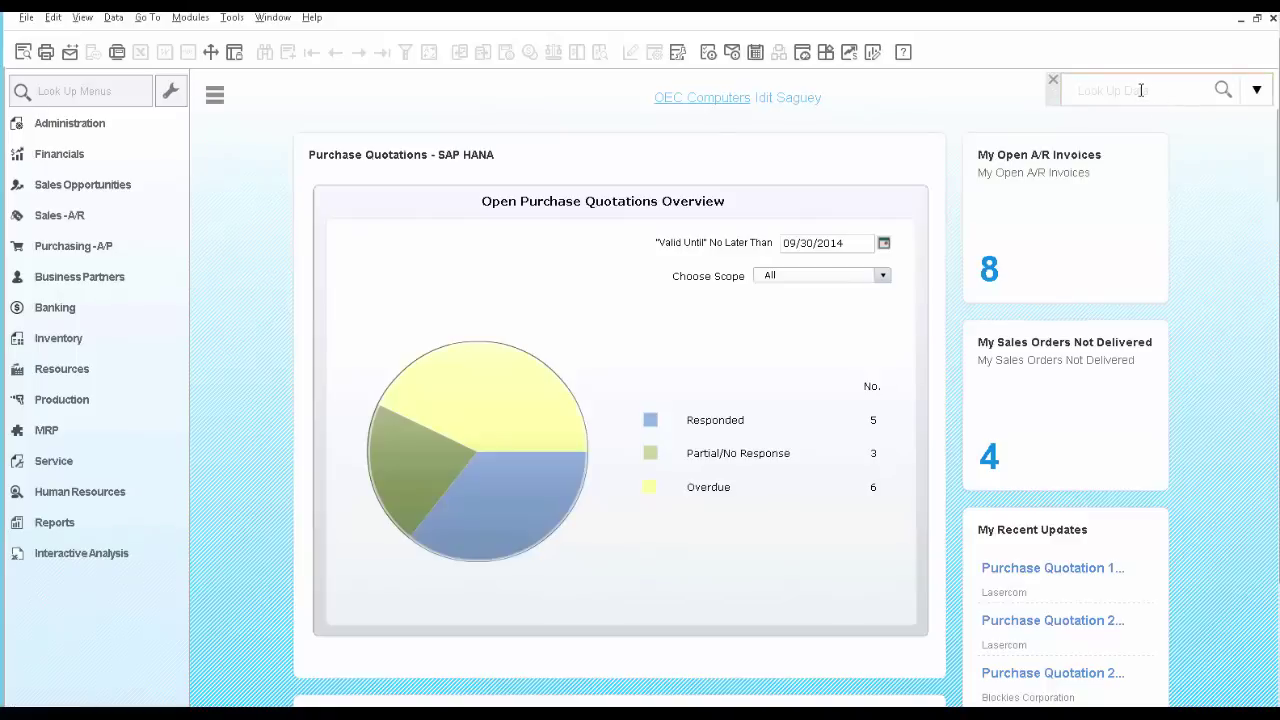
pyautogui.write('M00001')
pyautogui.press('Return')
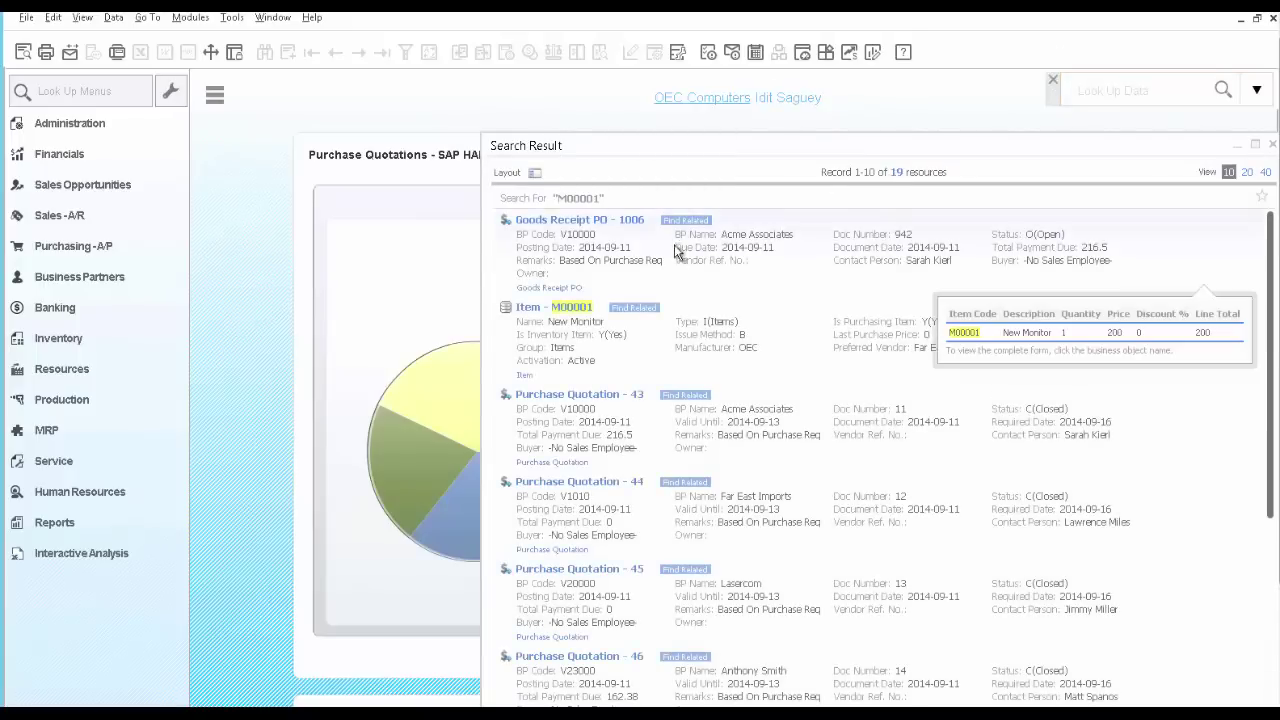
# Show the result category filters and narrow the results to Goods Receipt PO
pyautogui.moveTo(580, 313)
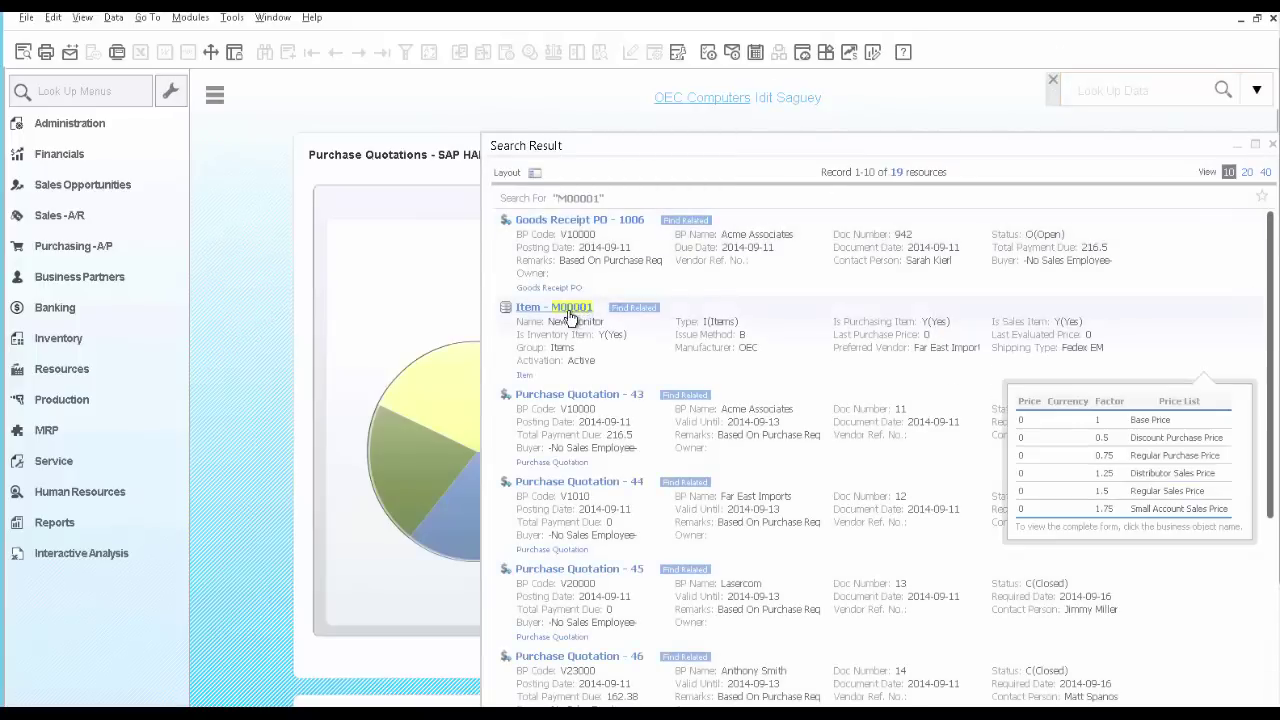
pyautogui.click(535, 175)
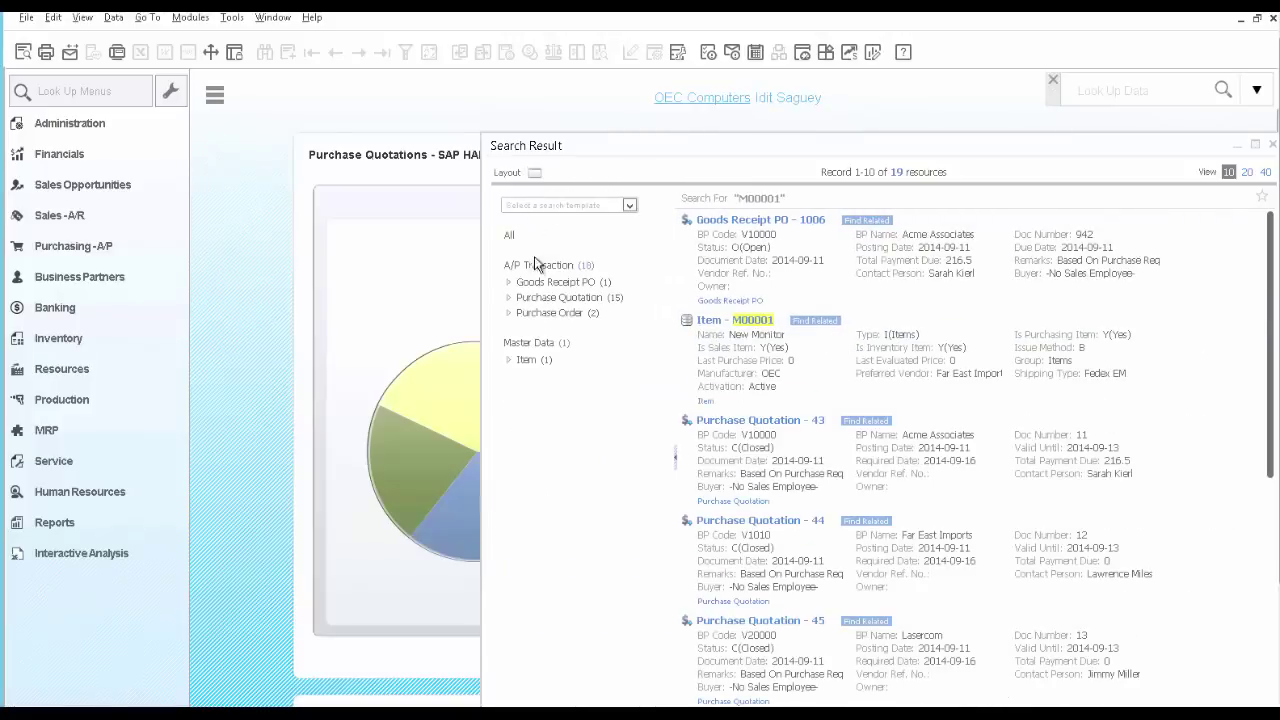
pyautogui.click(540, 283)
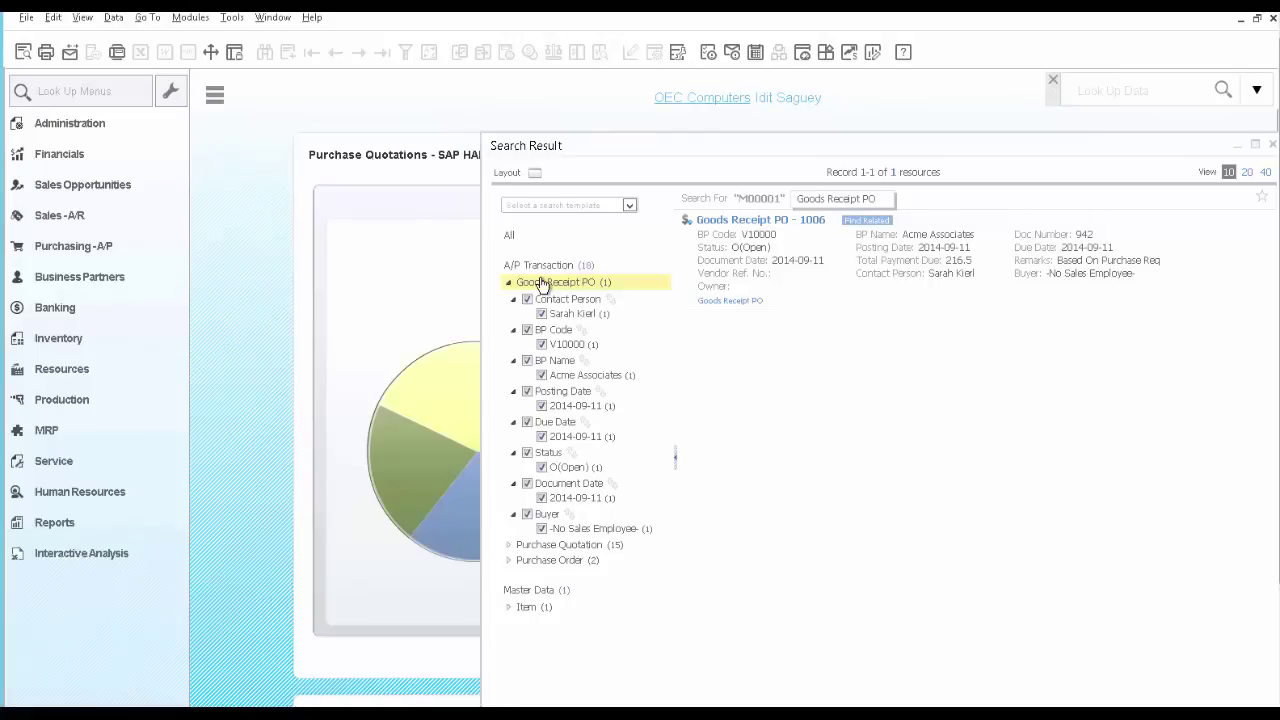
pyautogui.moveTo(722, 232)
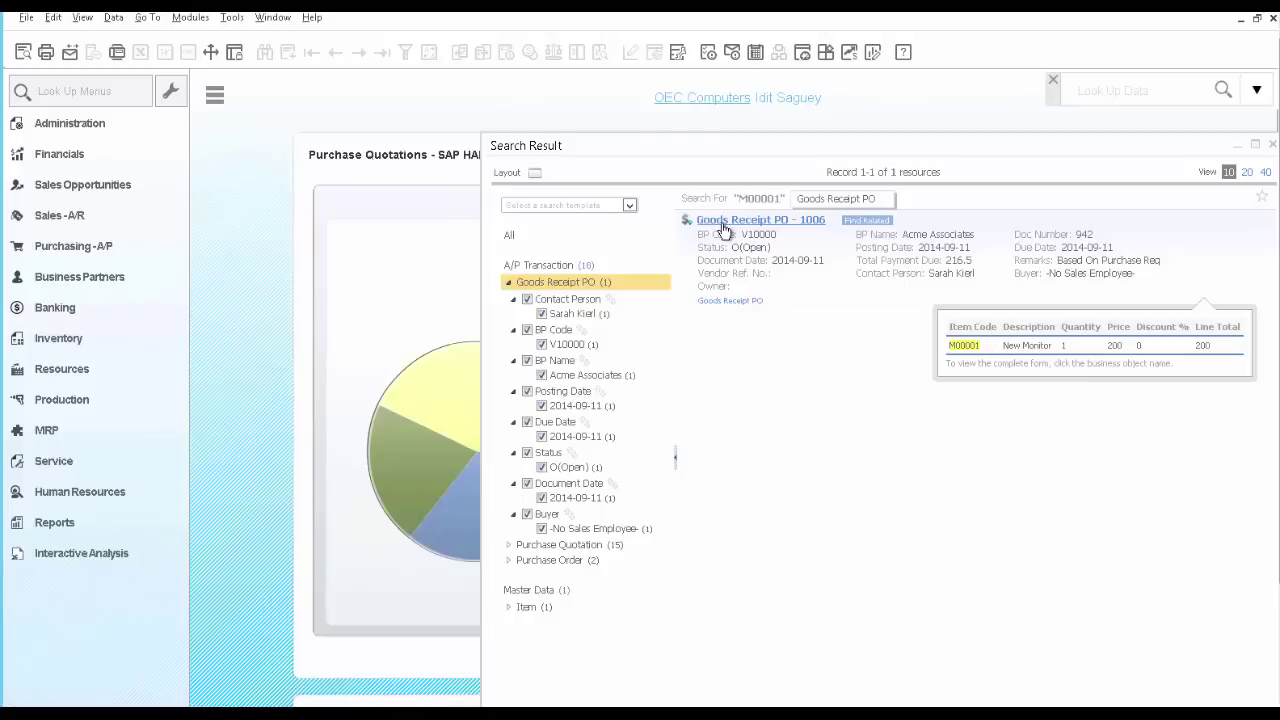
# Open Goods Receipt PO 1006 and display its Relationship Map
pyautogui.click(725, 228)
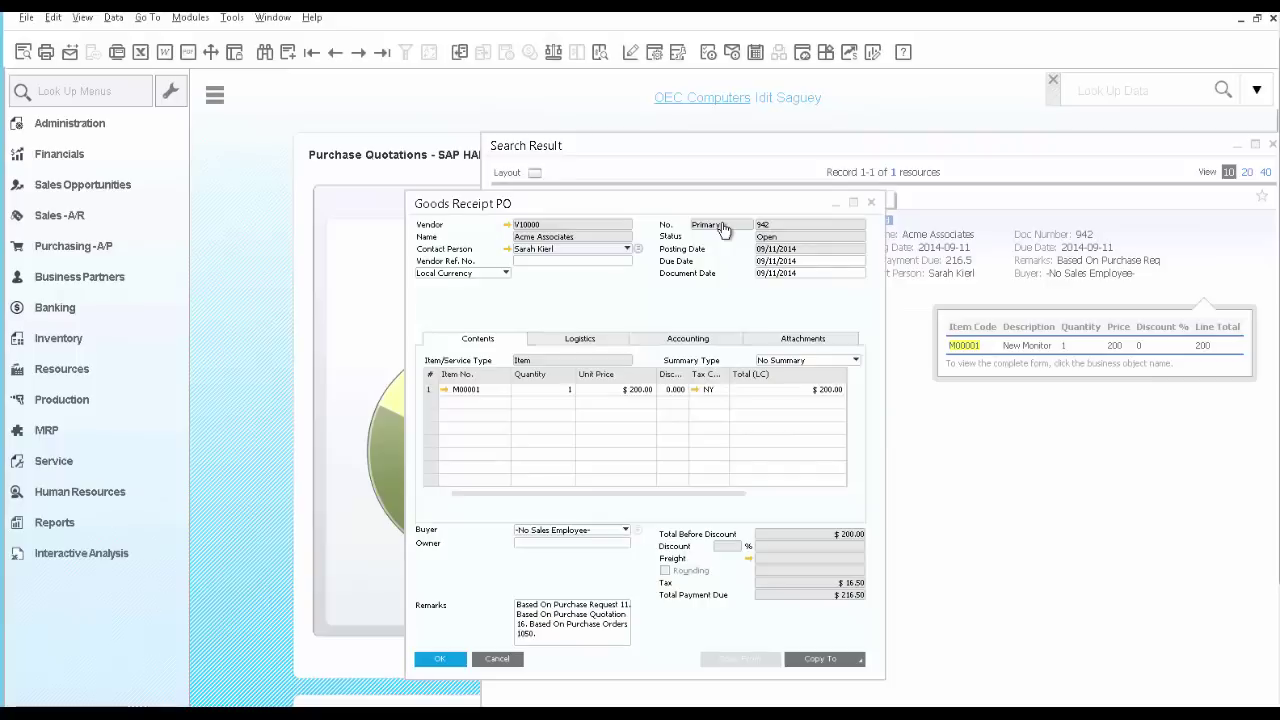
pyautogui.rightClick(548, 304)
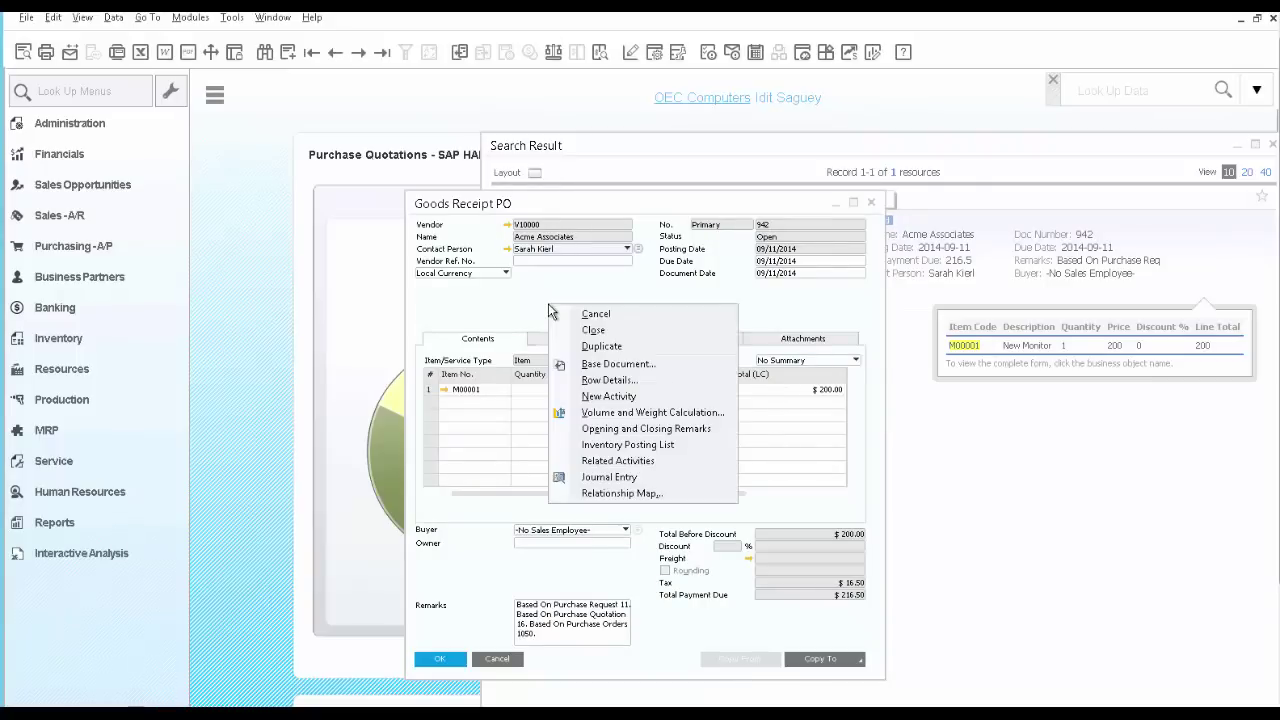
pyautogui.click(606, 493)
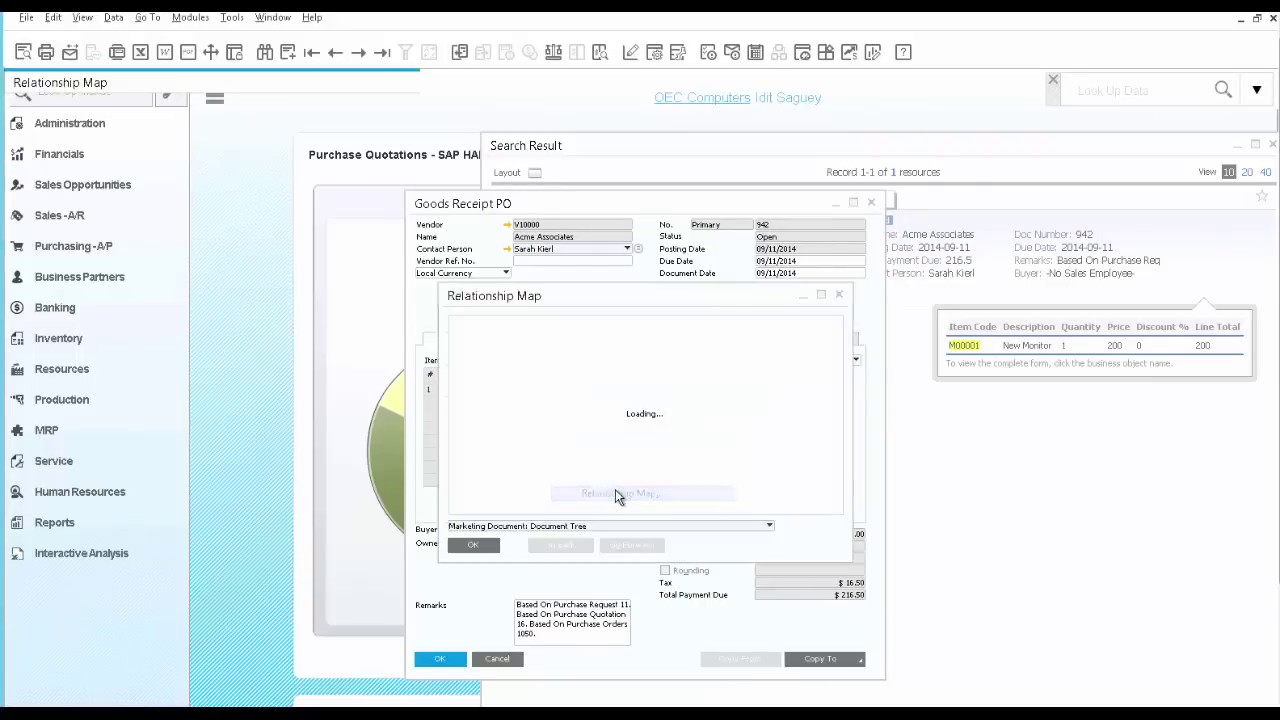